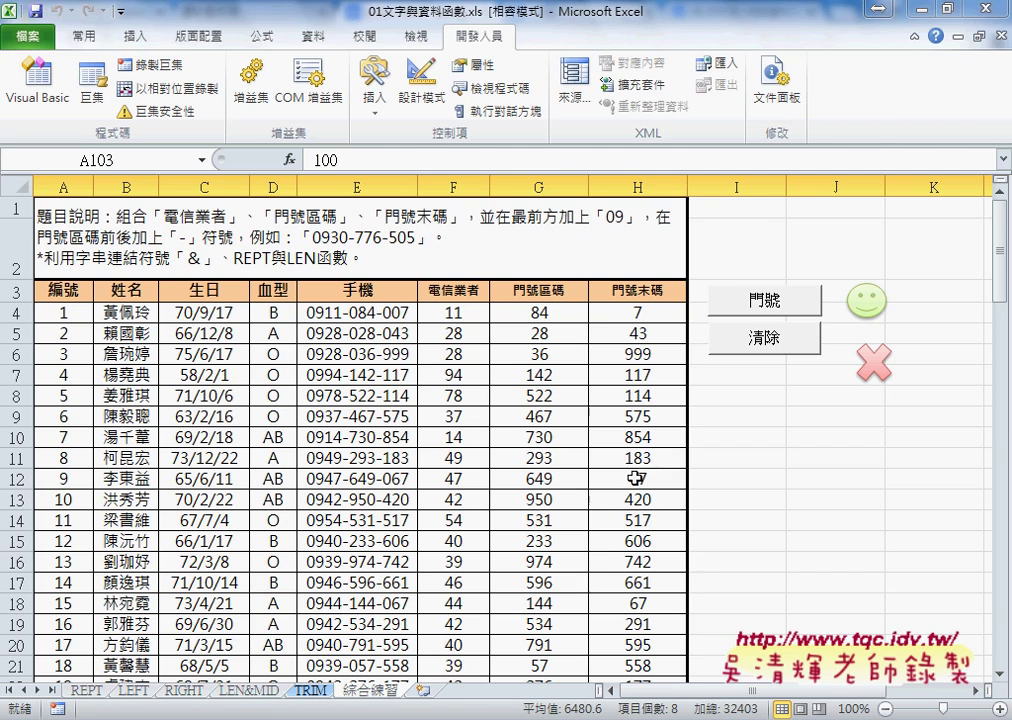
# - Open Module1 as a smaller VBA window over the worksheet and select the loop counter i
pyautogui.click(55, 95)
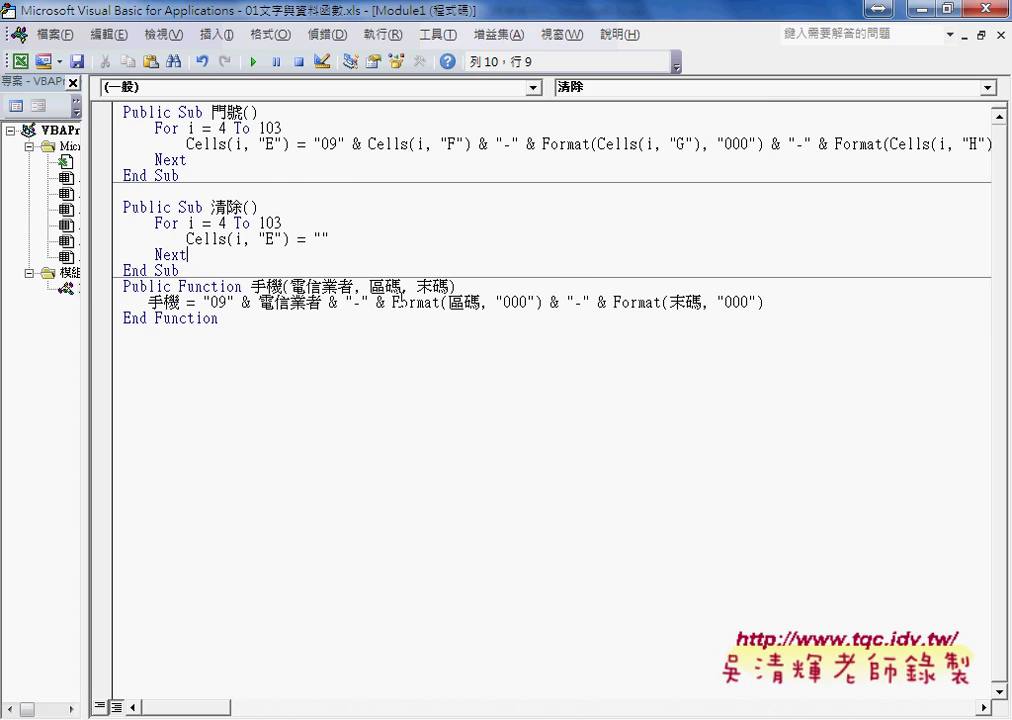
pyautogui.doubleClick(323, 12)
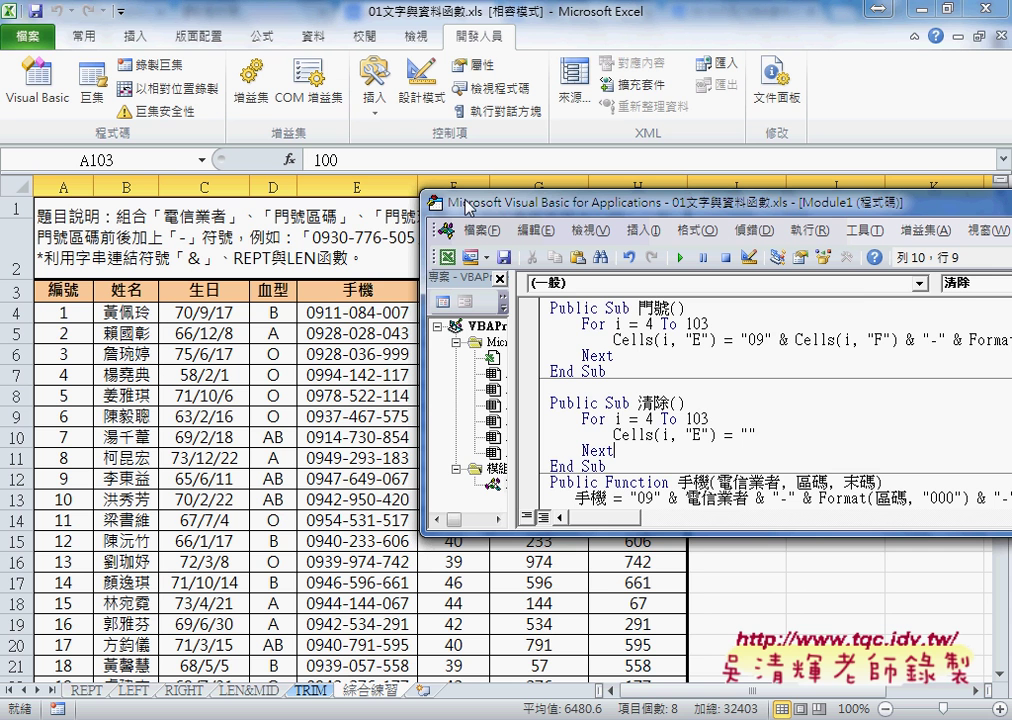
pyautogui.moveTo(519, 211); pyautogui.dragTo(127, 141)
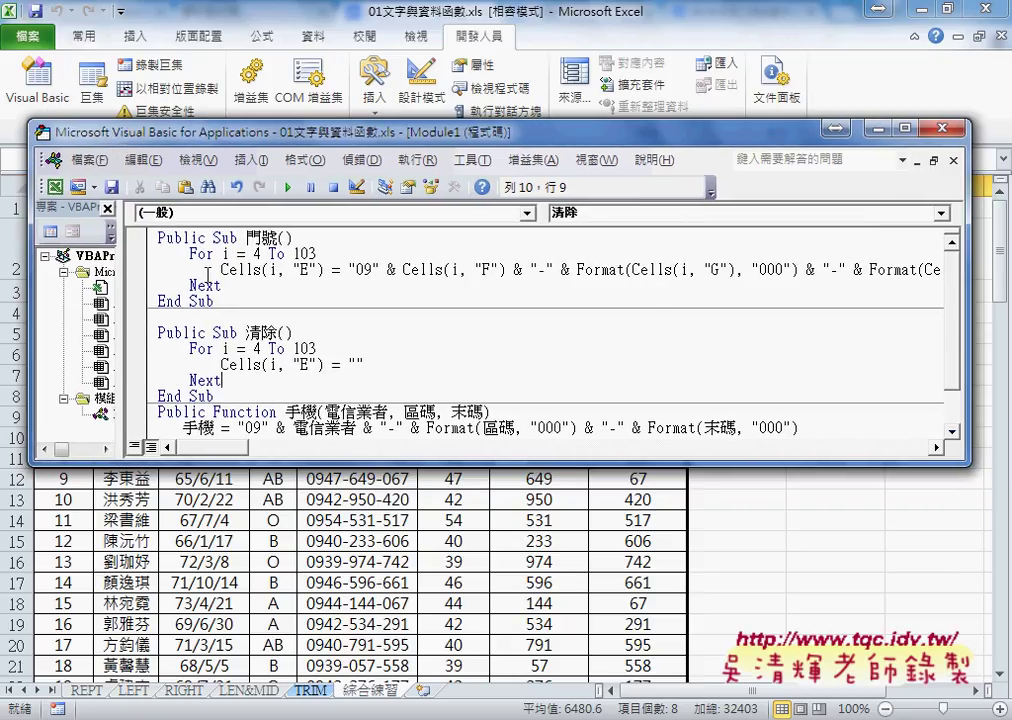
pyautogui.doubleClick(198, 254)
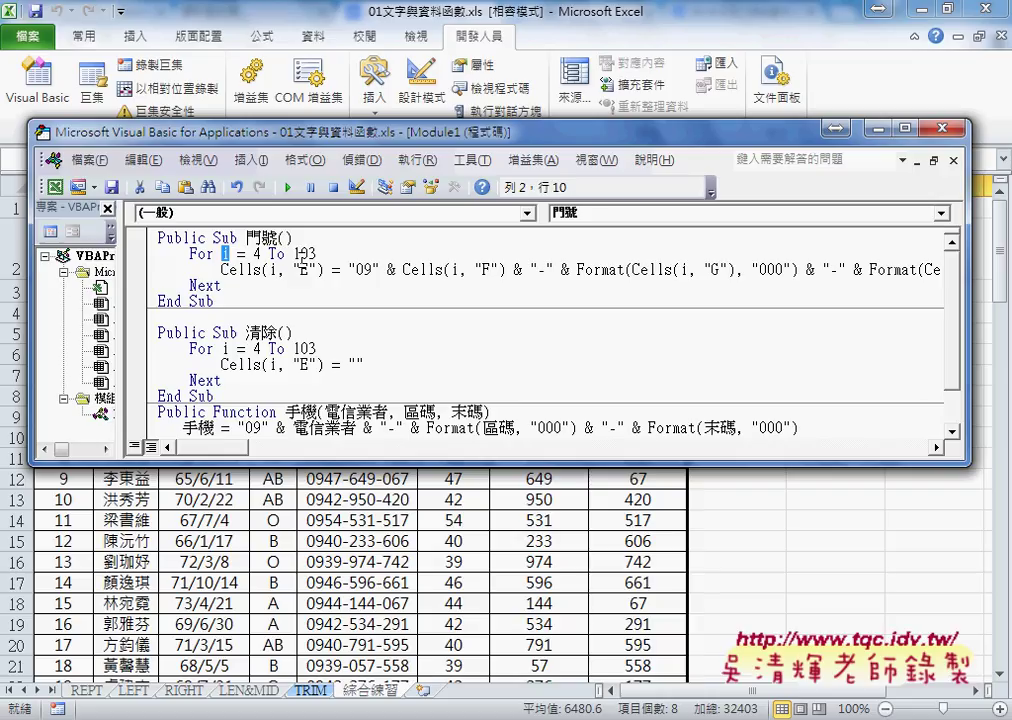
pyautogui.press('Right')
pyautogui.press('Right')
pyautogui.press('Right')
pyautogui.press('Left')
pyautogui.press('Left')
pyautogui.press('Left')
pyautogui.press('Left')
pyautogui.doubleClick(226, 254)
pyautogui.click(250, 254)
pyautogui.click(227, 254)
pyautogui.doubleClick(227, 254)
pyautogui.moveTo(257, 131); pyautogui.dragTo(323, 283)
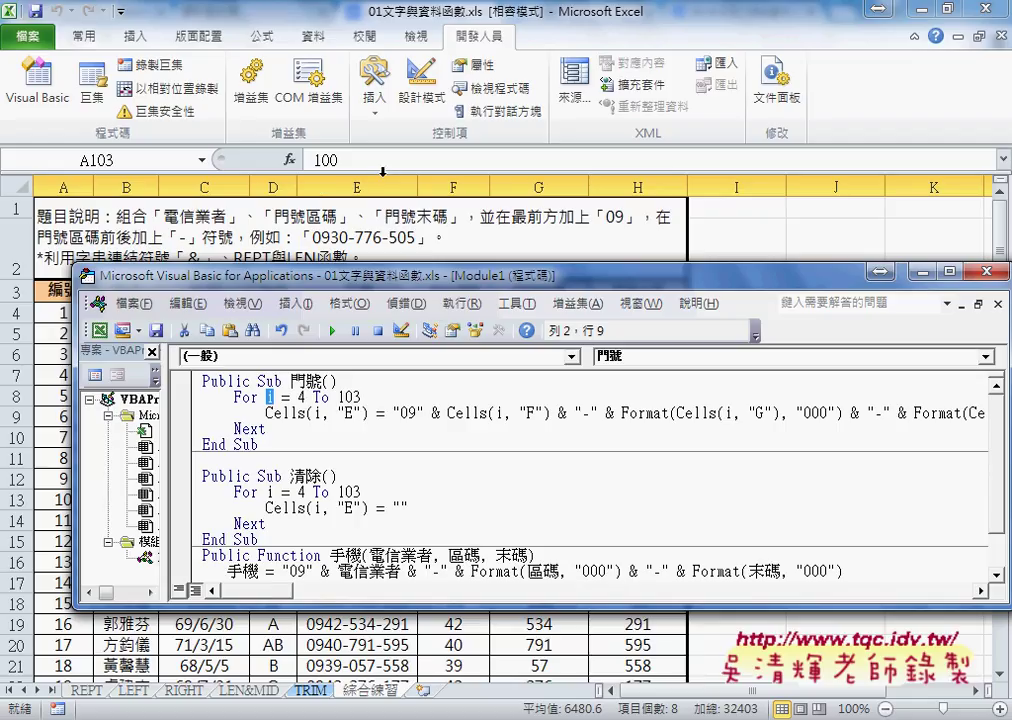
# - Run the 門號 macro, move the editor back up, and place the cursor before "09"
pyautogui.press('F5')
pyautogui.moveTo(405, 284); pyautogui.dragTo(345, 195)
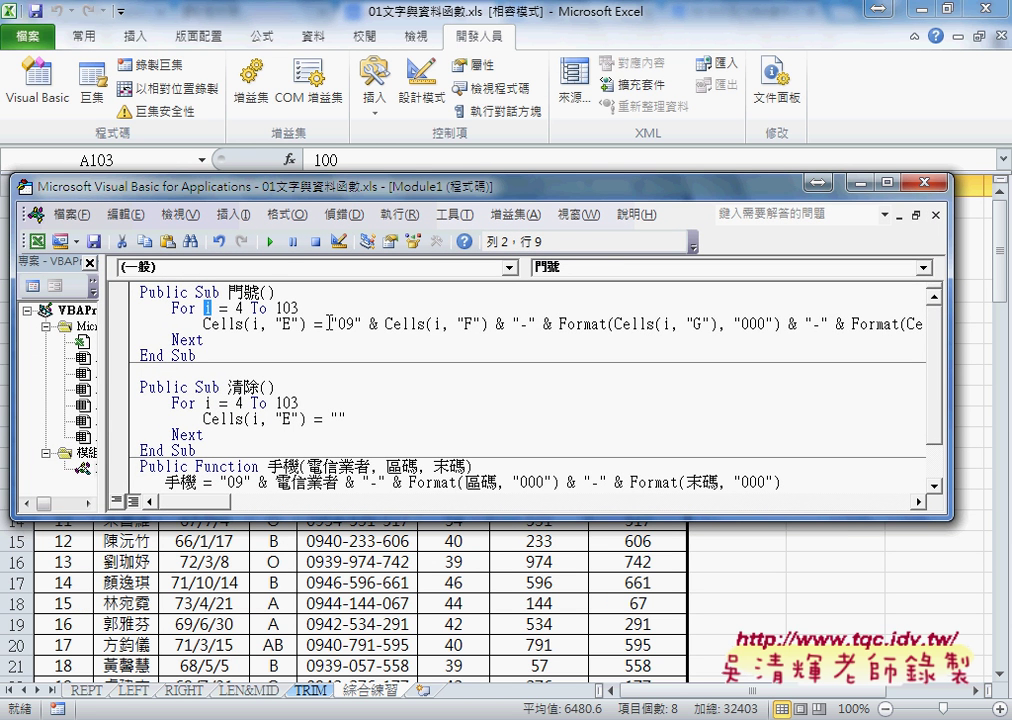
pyautogui.moveTo(329, 323); pyautogui.dragTo(895, 329)
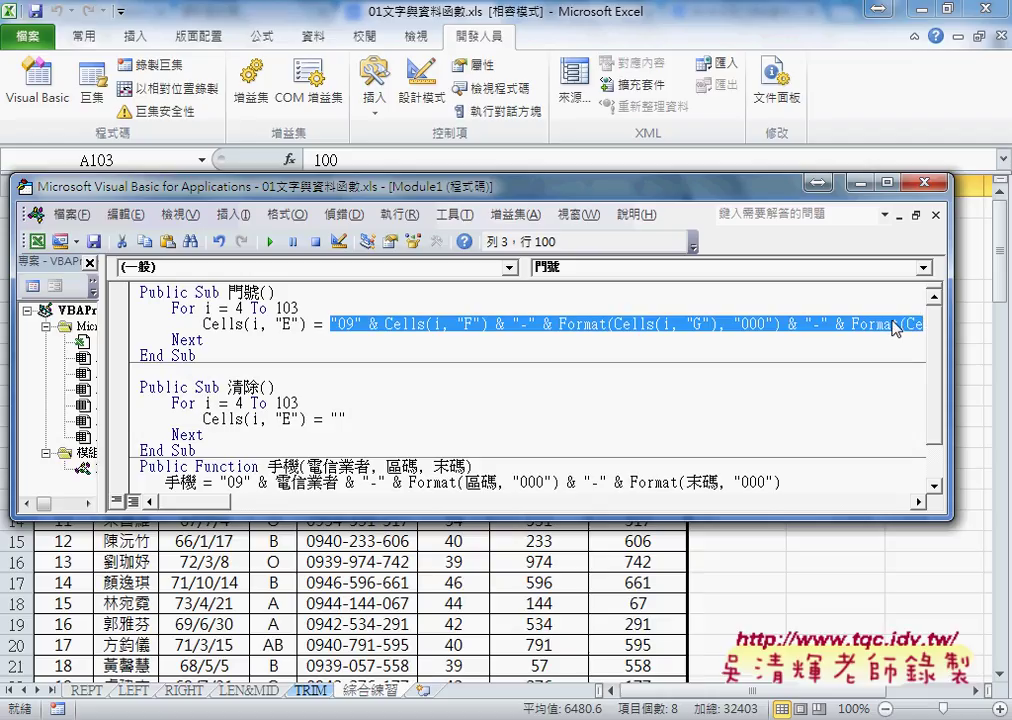
pyautogui.click(644, 355)
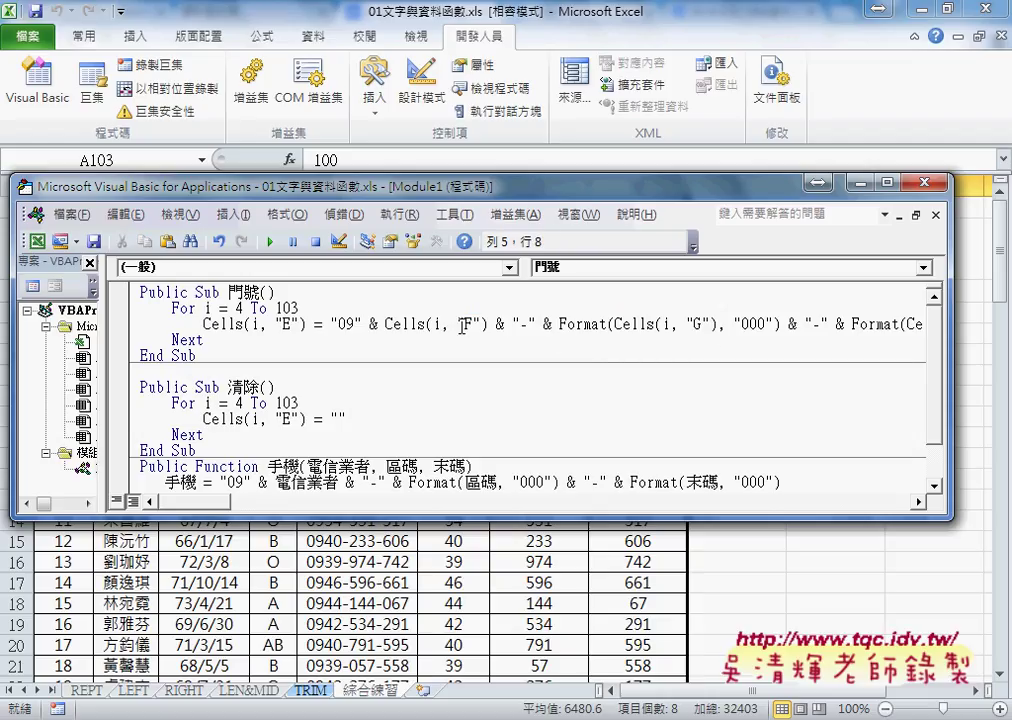
pyautogui.click(331, 324)
pyautogui.click(795, 325)
pyautogui.write('_')
pyautogui.press('Return')
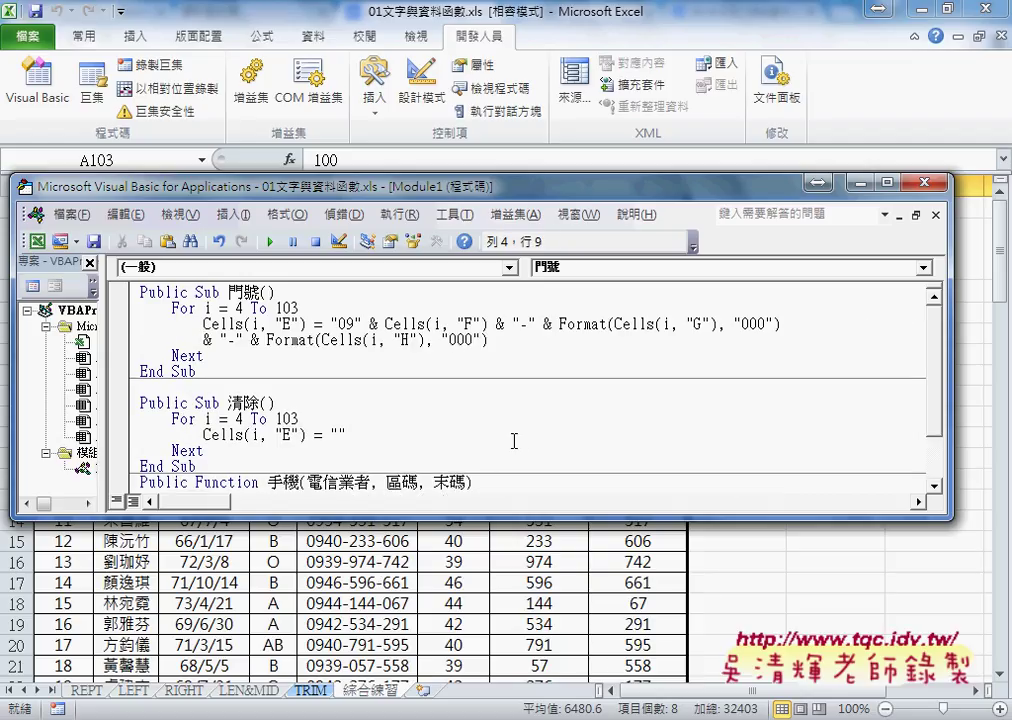
pyautogui.click(467, 444)
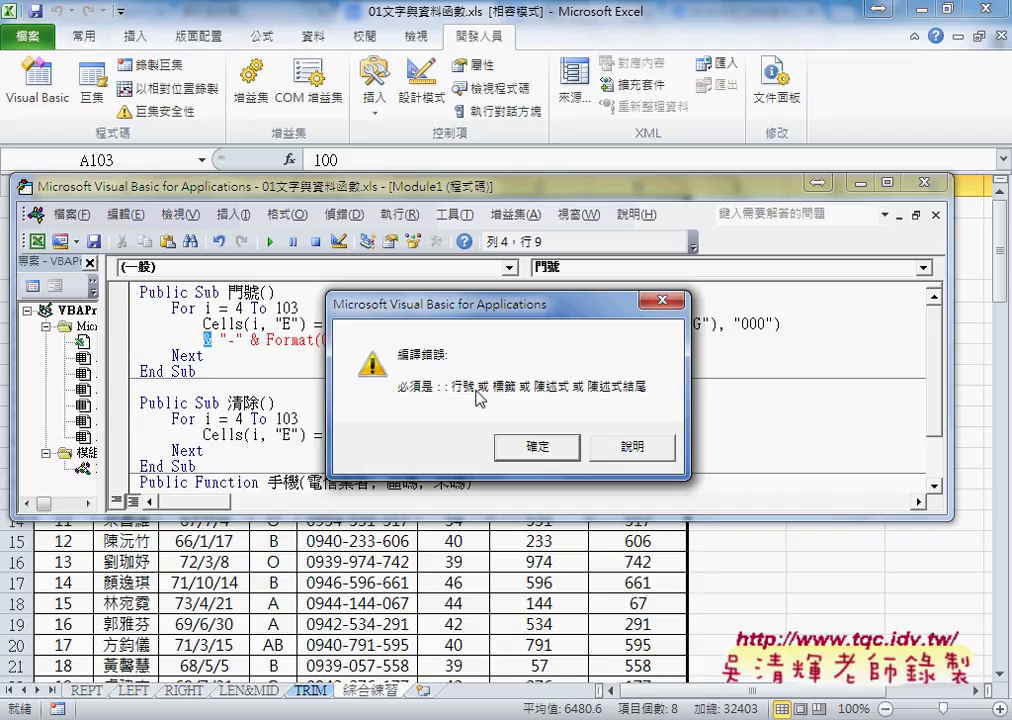
pyautogui.click(538, 448)
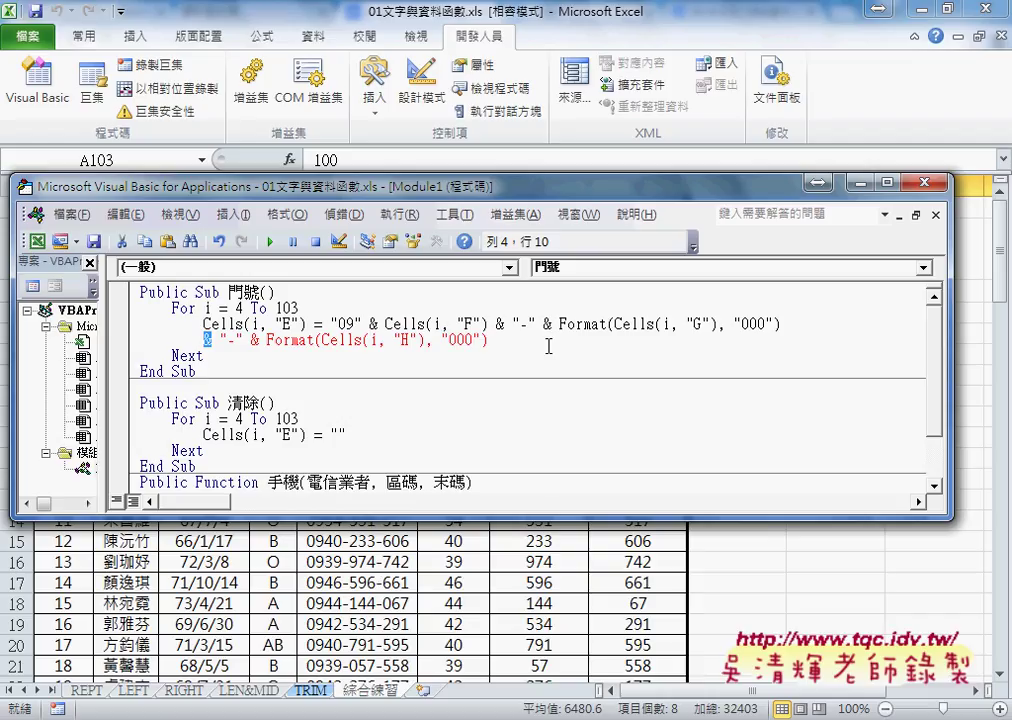
pyautogui.press('BackSpace')
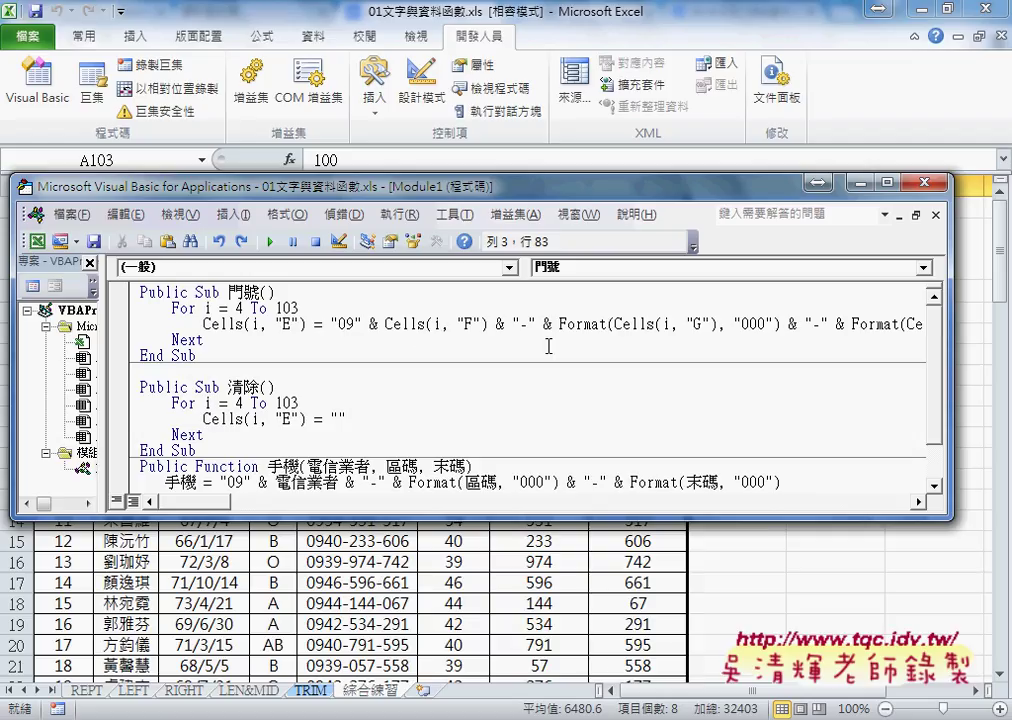
# - Insert a " _" continuation before the & after "000") and break the line there
pyautogui.moveTo(790, 324); pyautogui.dragTo(790, 324)
pyautogui.click(795, 324)
pyautogui.click(785, 324)
pyautogui.click(786, 324)
pyautogui.write('_')
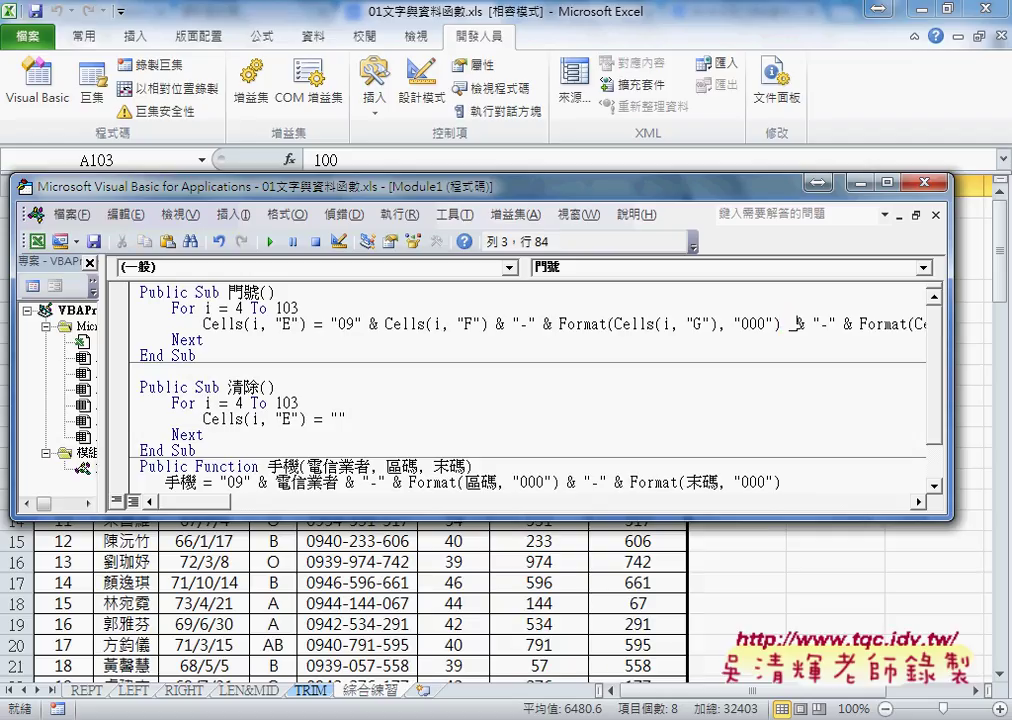
pyautogui.press('BackSpace')
pyautogui.hotkey('shift', 'Left')
pyautogui.write('_')
pyautogui.press('Return')
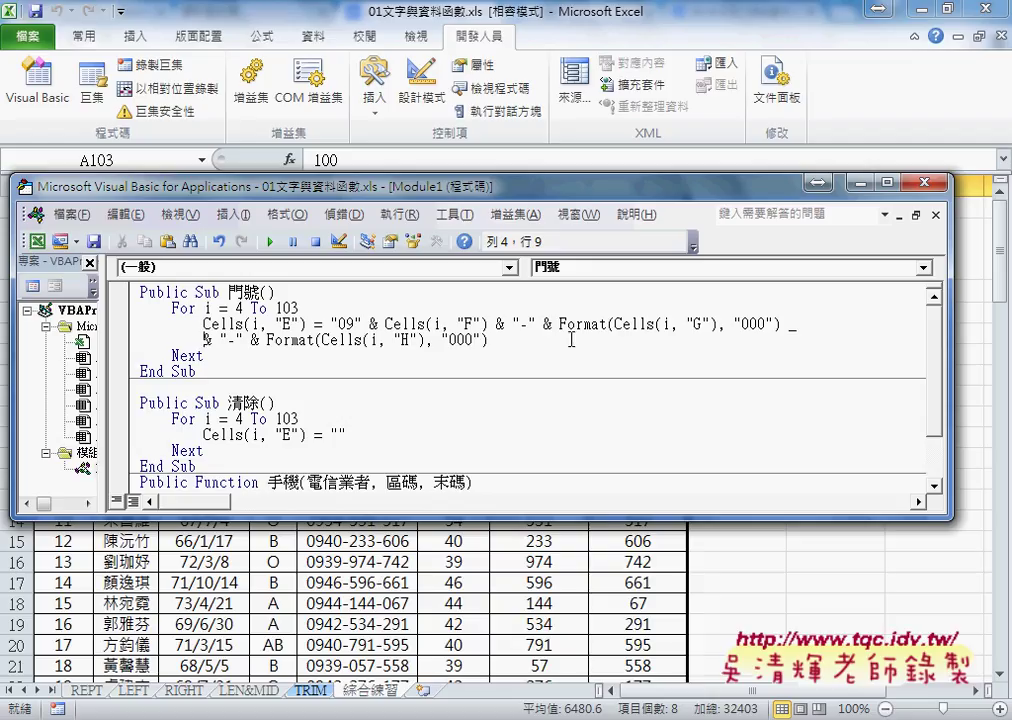
# - Join the broken line back together and remove the misplaced underscore
pyautogui.click(546, 323)
pyautogui.click(536, 384)
pyautogui.press('Up')
pyautogui.press('Up')
pyautogui.press('Up')
pyautogui.press('End')
pyautogui.press('Delete')
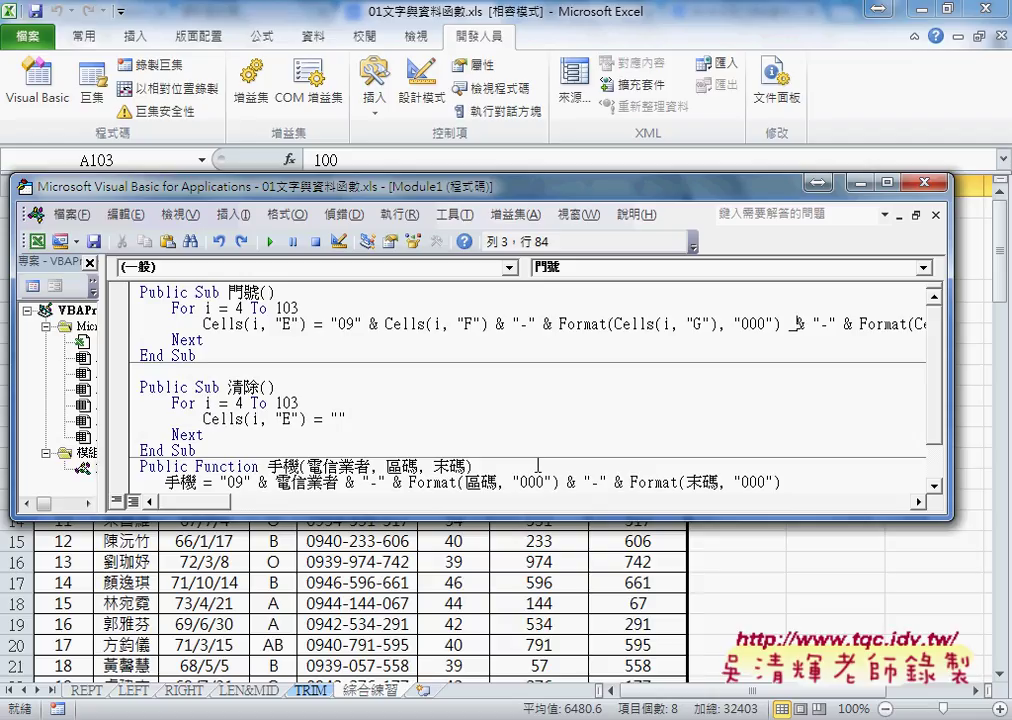
pyautogui.press('BackSpace')
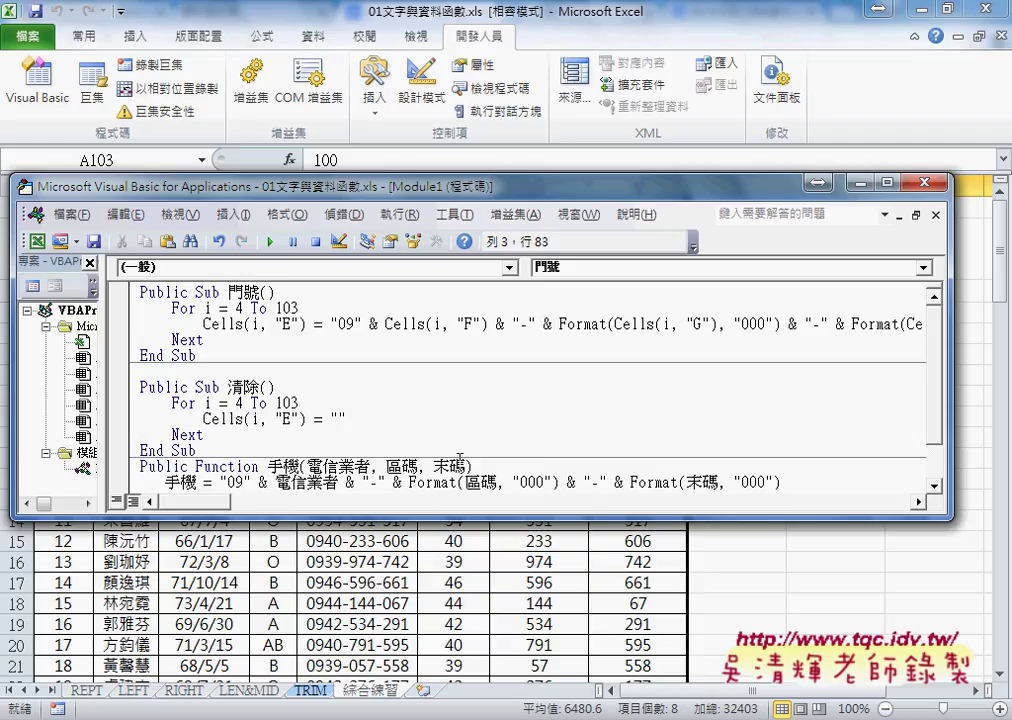
# - Add " _" right after the & following "000") and continue the statement on a new line
pyautogui.moveTo(501, 323); pyautogui.dragTo(509, 323)
pyautogui.moveTo(781, 323); pyautogui.dragTo(806, 323)
pyautogui.click(806, 323)
pyautogui.write('_')
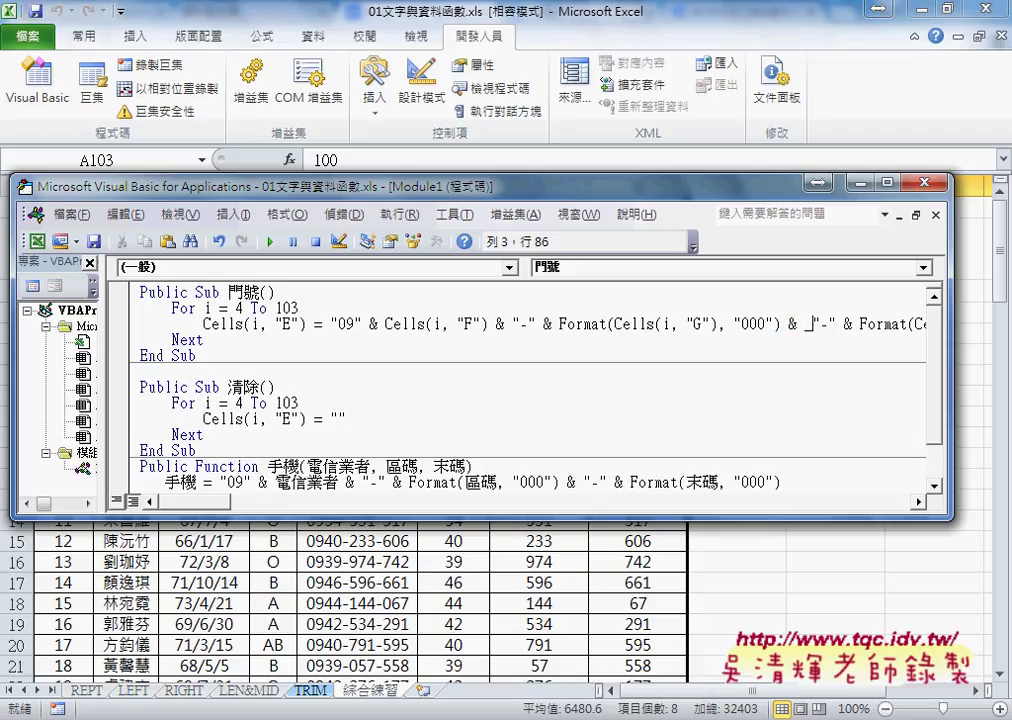
pyautogui.press('Return')
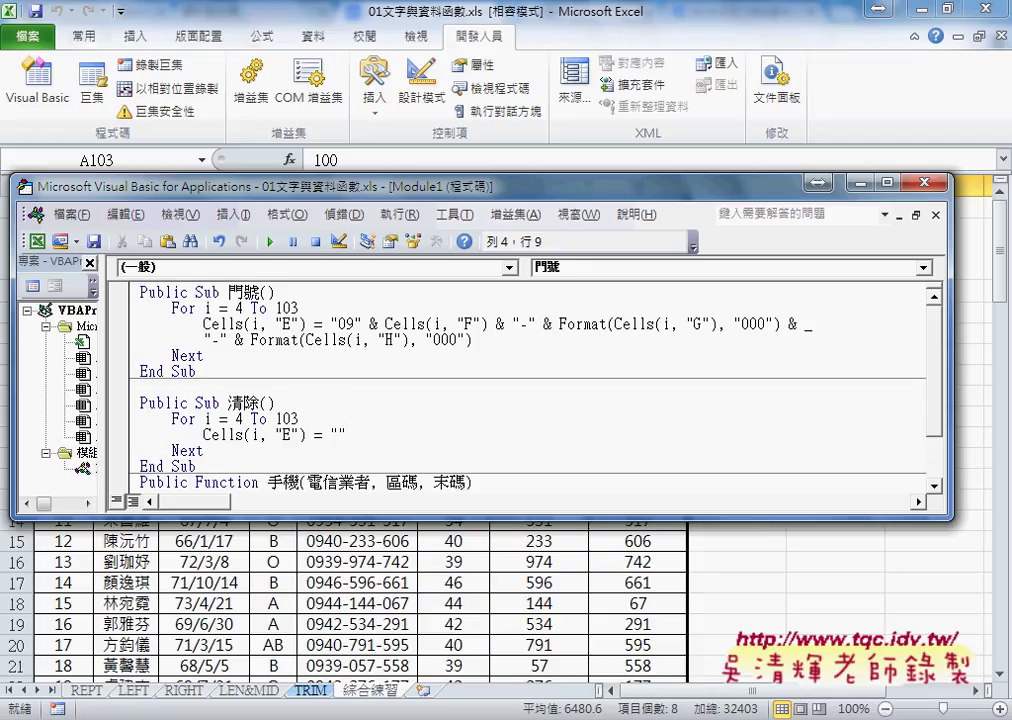
# - Review the continuation, "09" and Cells(i, "F") parts while moving the editor down to reveal the sheet
pyautogui.press('Down')
pyautogui.press('Down')
pyautogui.press('Down')
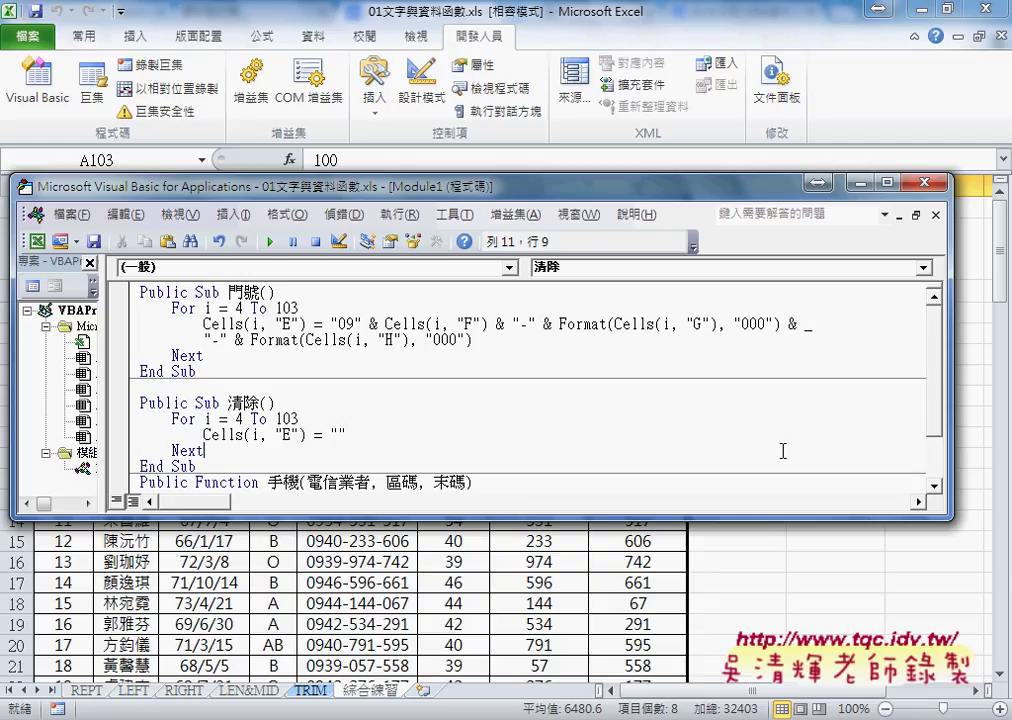
pyautogui.moveTo(797, 323); pyautogui.dragTo(812, 323)
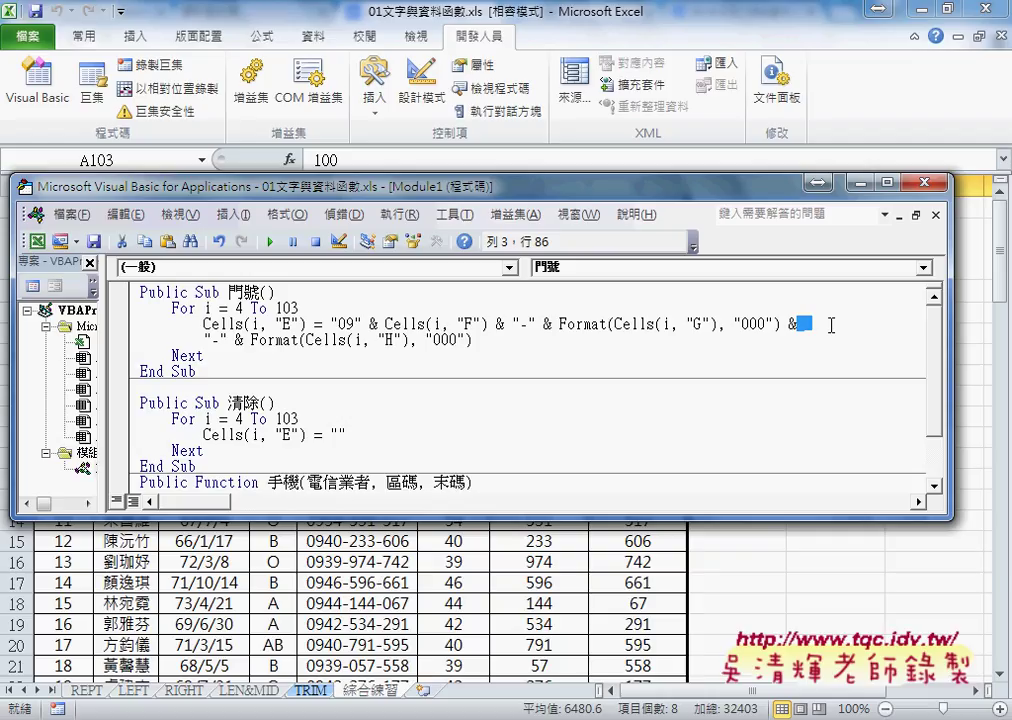
pyautogui.click(796, 370)
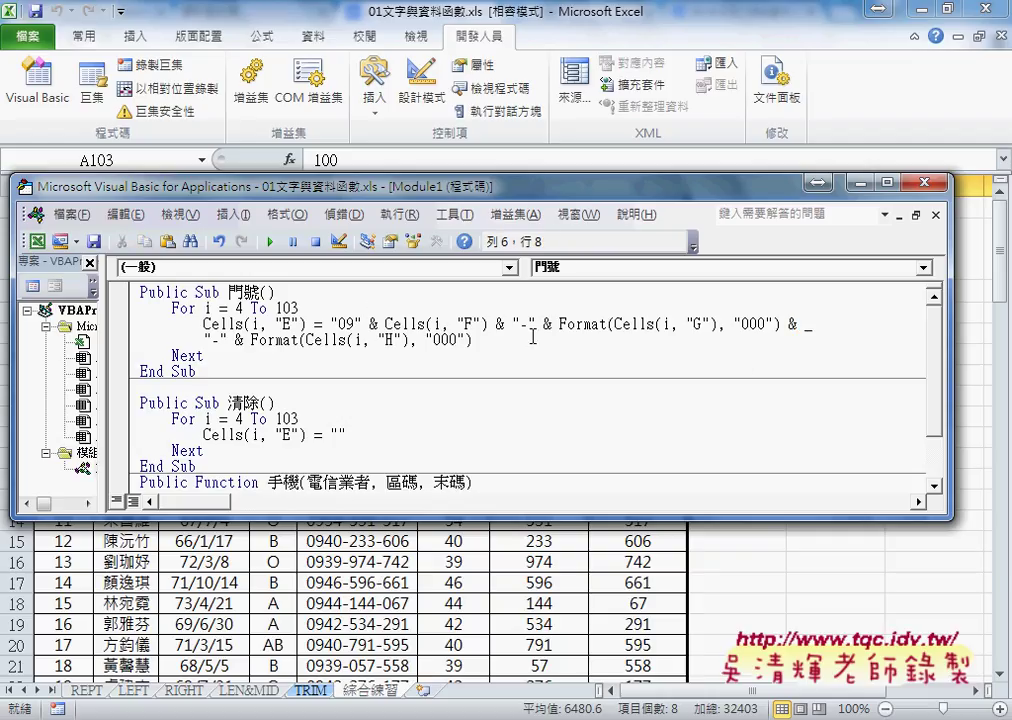
pyautogui.moveTo(330, 324); pyautogui.dragTo(362, 324)
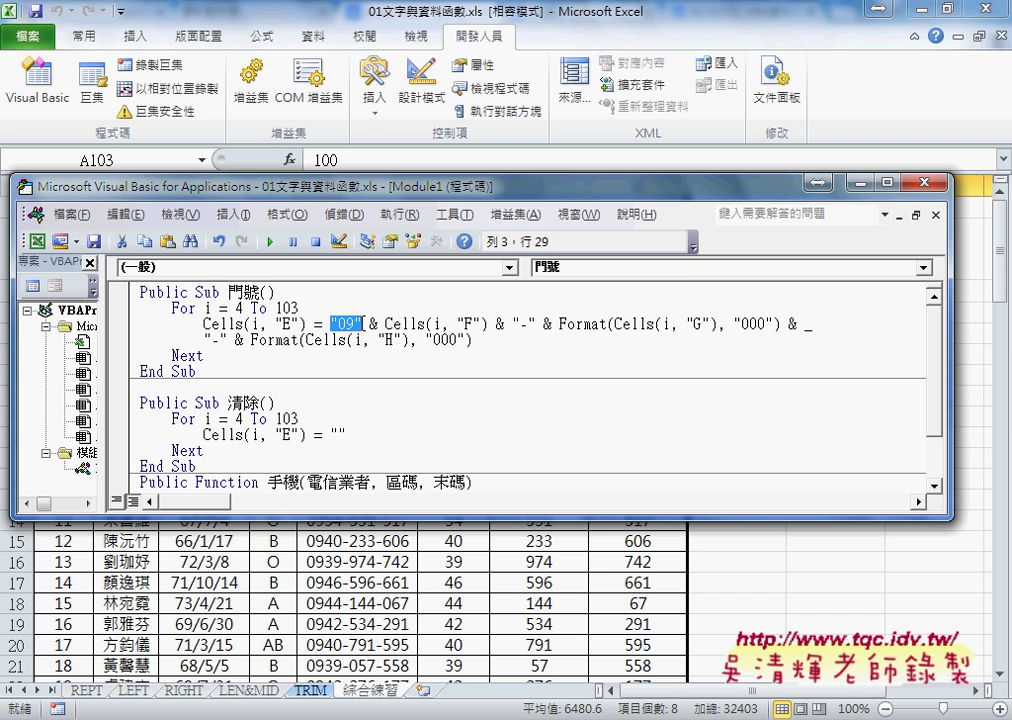
pyautogui.moveTo(477, 196); pyautogui.dragTo(510, 356)
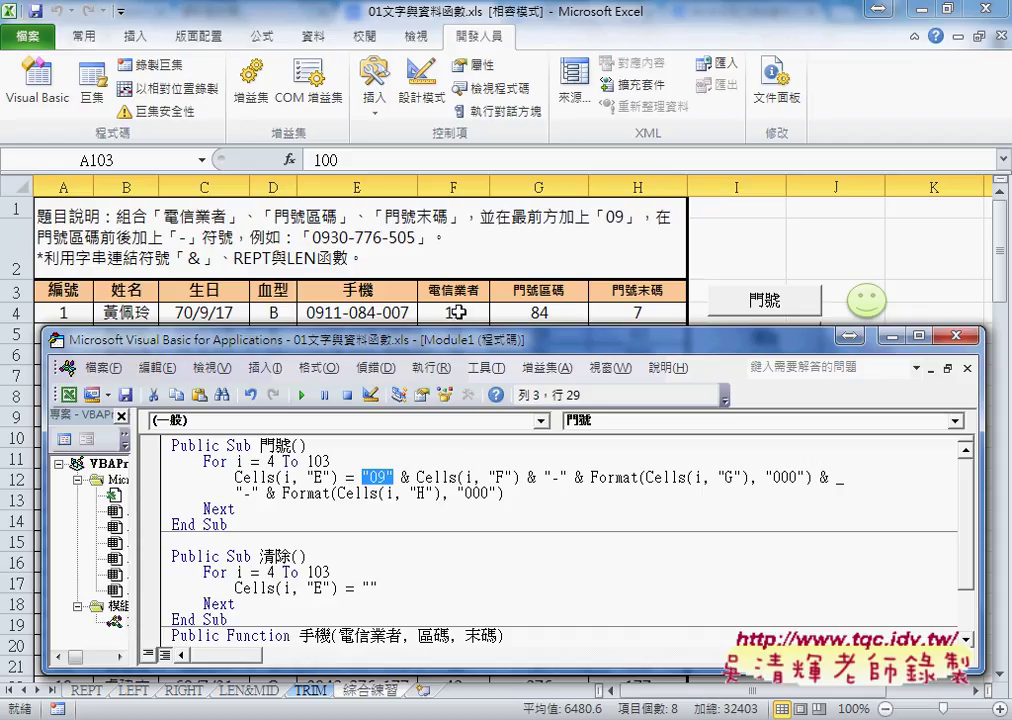
pyautogui.moveTo(409, 478); pyautogui.dragTo(522, 478)
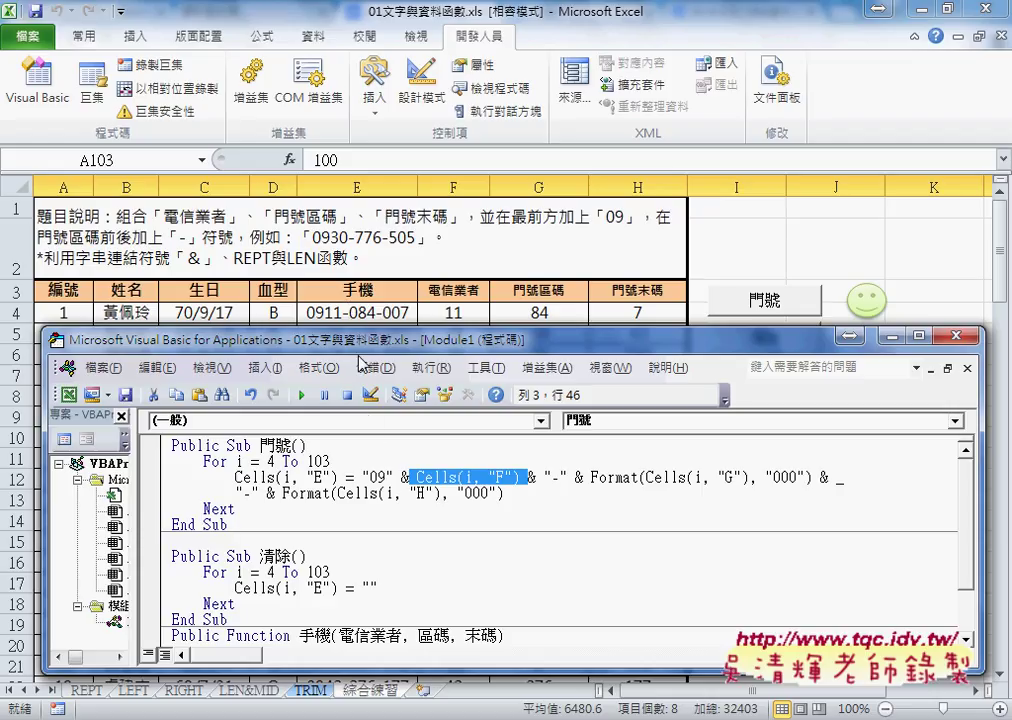
pyautogui.moveTo(358, 340); pyautogui.dragTo(391, 360)
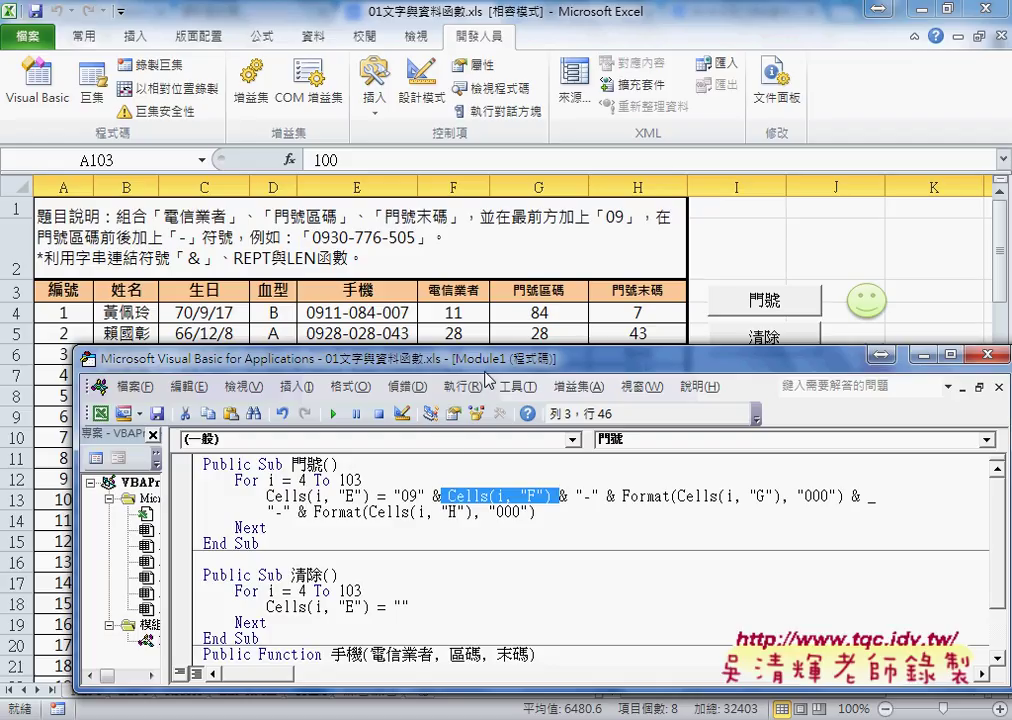
pyautogui.doubleClick(350, 480)
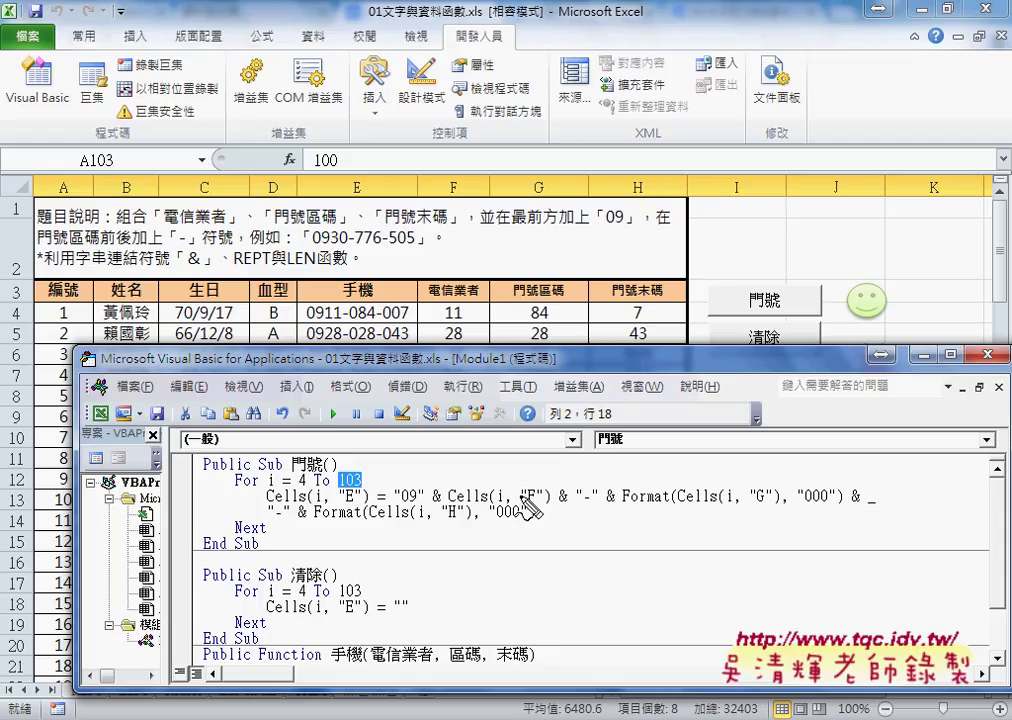
pyautogui.moveTo(377, 497); pyautogui.dragTo(372, 497)
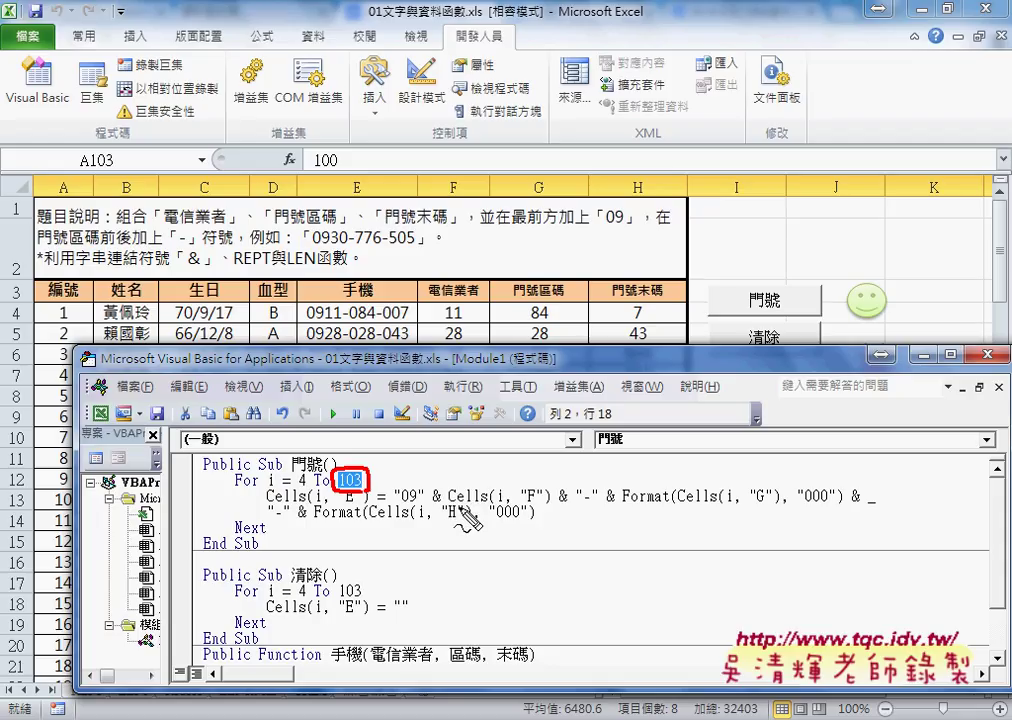
pyautogui.moveTo(433, 432); pyautogui.dragTo(362, 460)
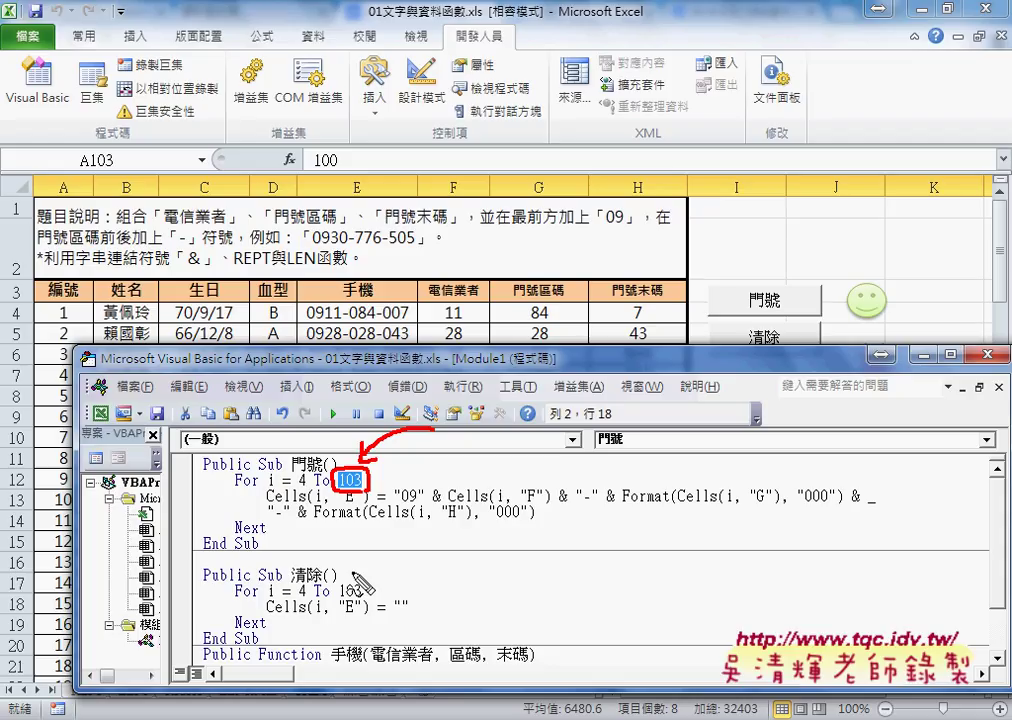
pyautogui.moveTo(45, 323); pyautogui.dragTo(57, 321)
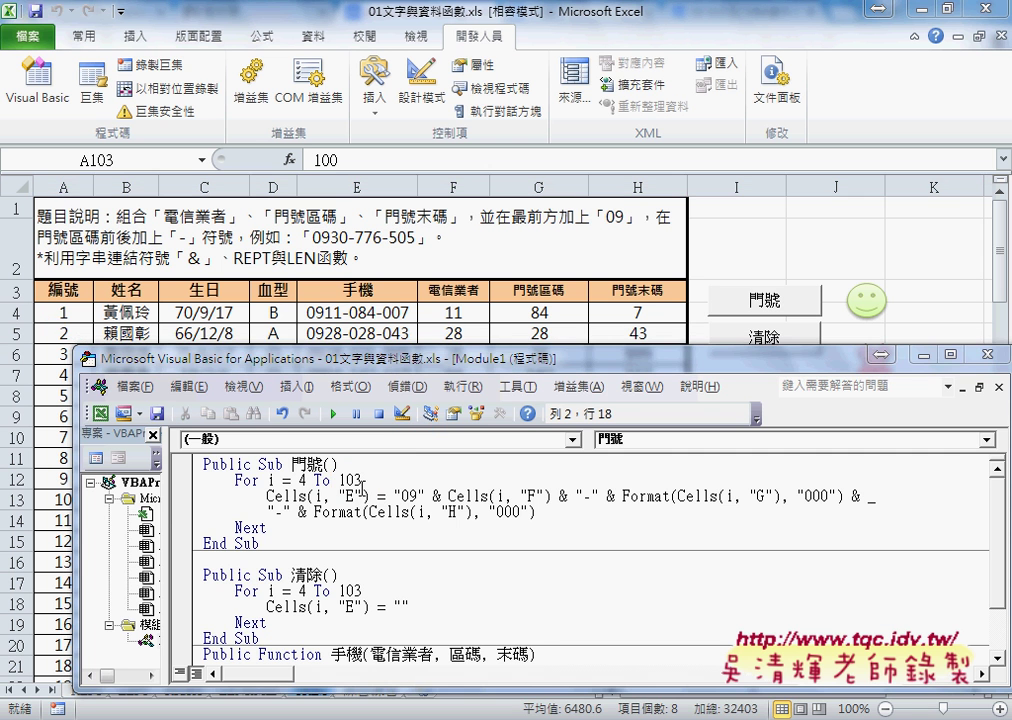
# - Jump between the table's corners from A4 to confirm data ends at row 103, record 100
pyautogui.click(62, 318)
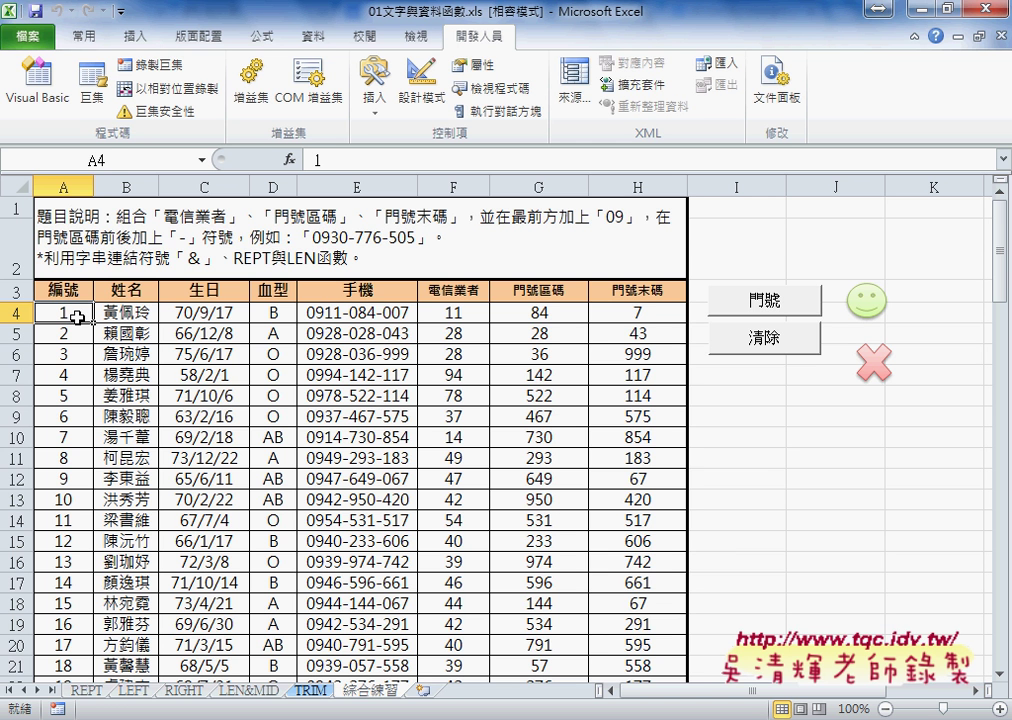
pyautogui.hotkey('ctrl', 'Down')
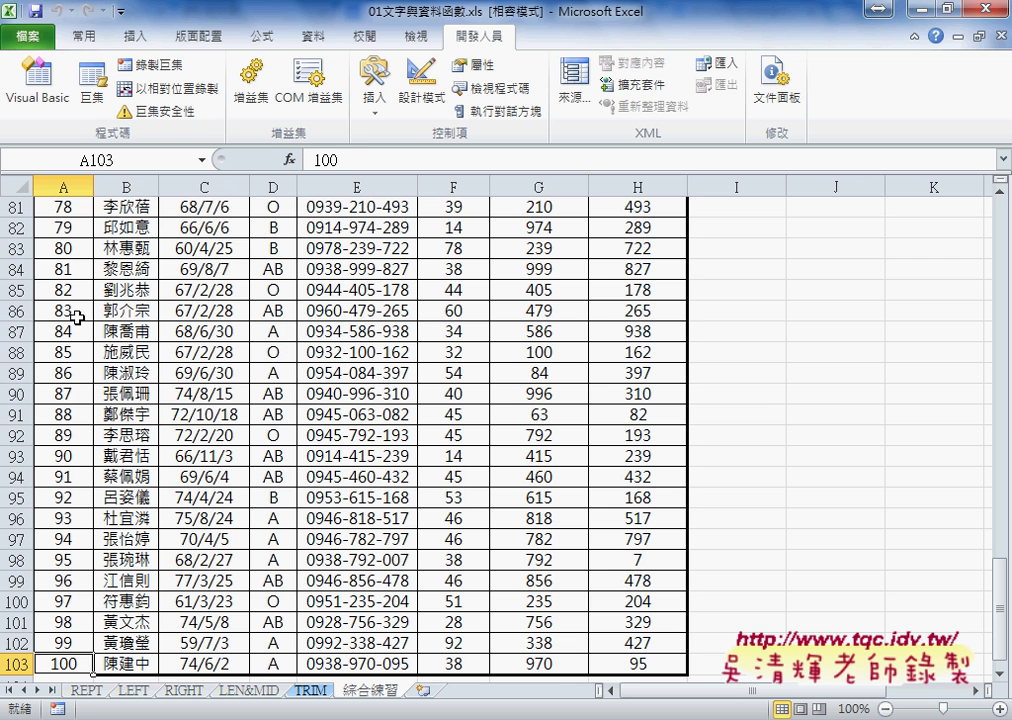
pyautogui.hotkey('ctrl', 'Right')
pyautogui.hotkey('ctrl', 'Up')
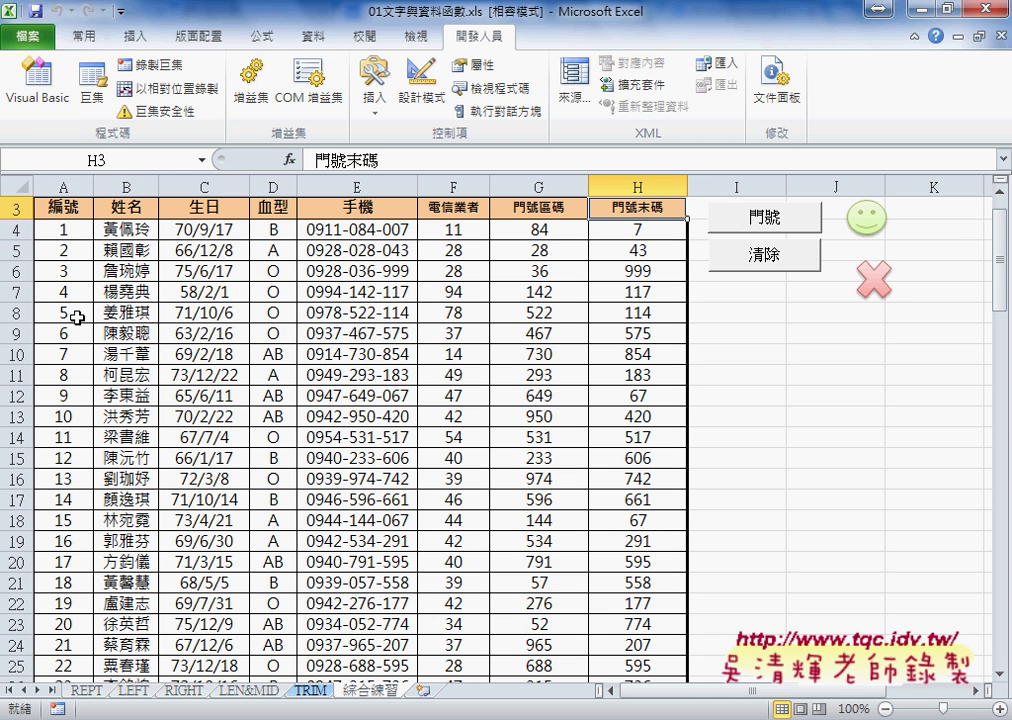
pyautogui.hotkey('ctrl', 'Left')
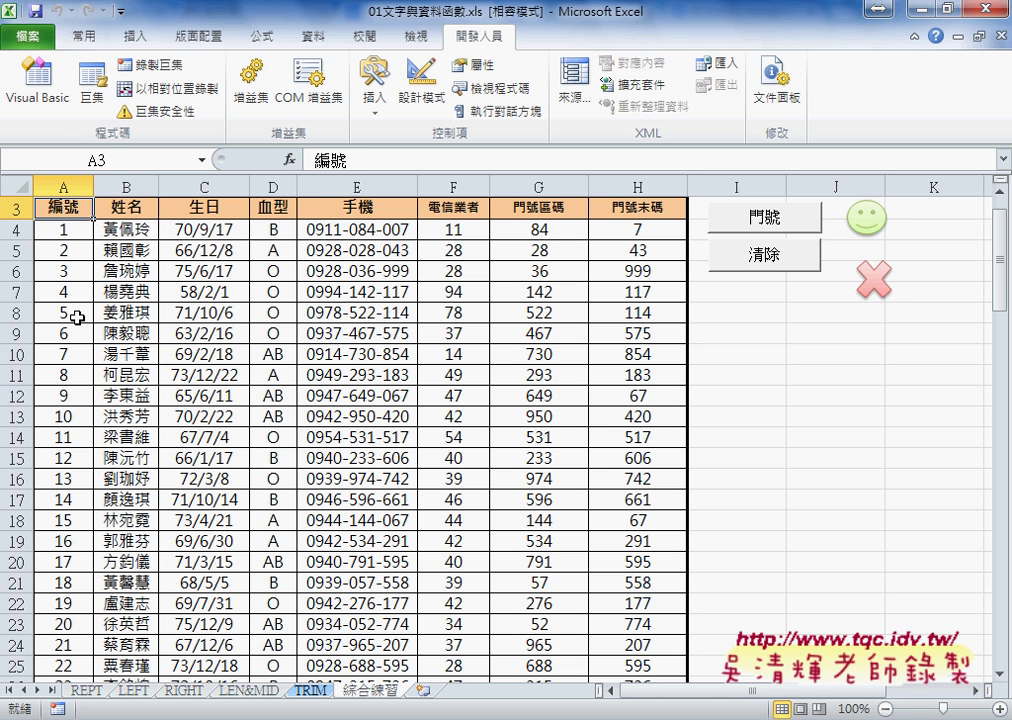
pyautogui.hotkey('ctrl', 'Down')
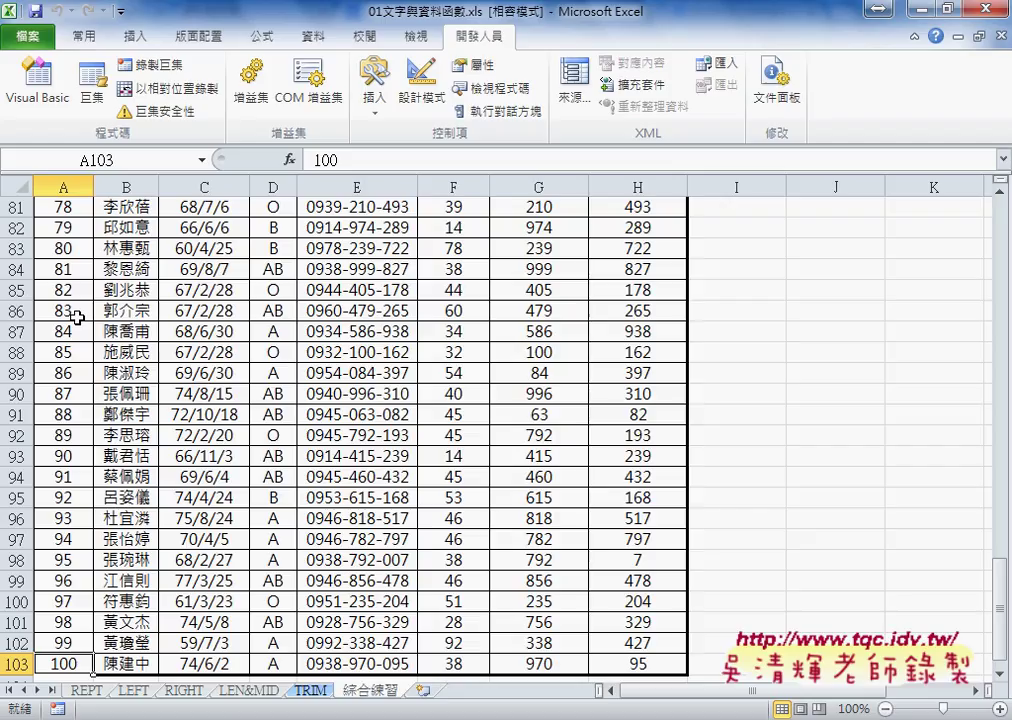
pyautogui.hotkey('ctrl', 'Right')
pyautogui.hotkey('ctrl', 'Up')
pyautogui.hotkey('ctrl', 'Left')
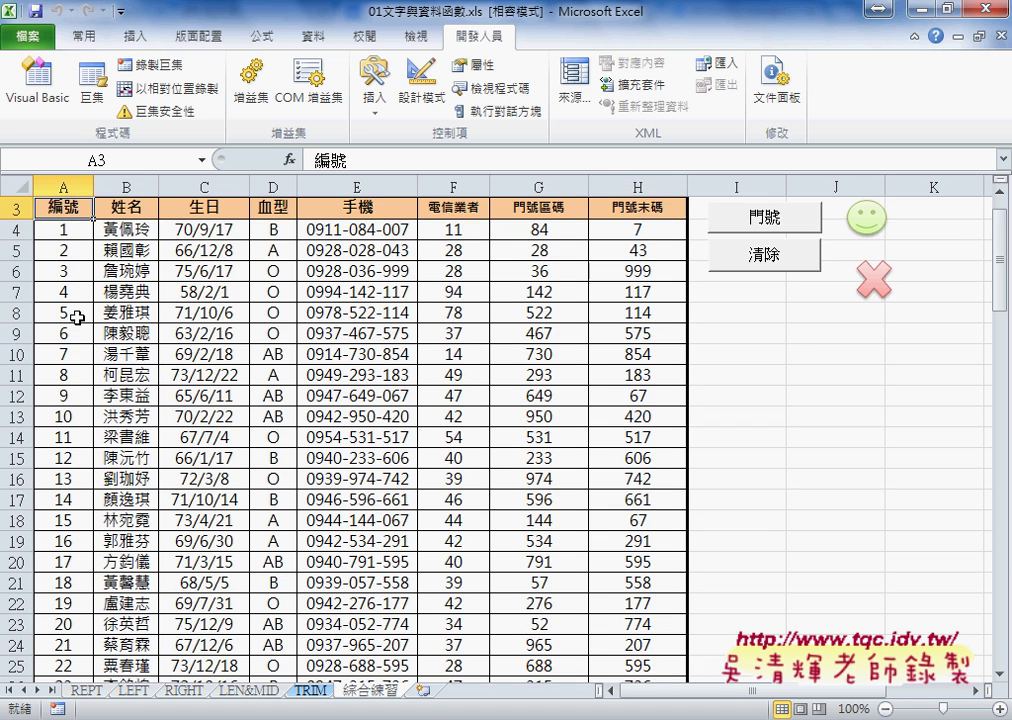
pyautogui.hotkey('ctrl', 'Down')
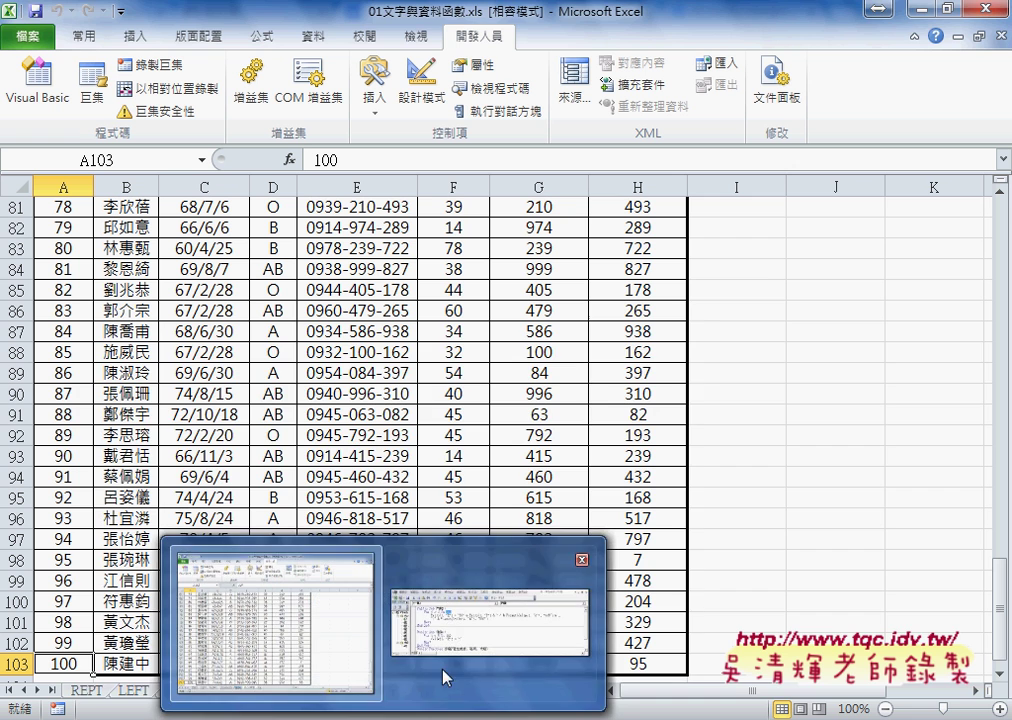
# - Return the sheet to the table's top and bring the code window back in front, shifted right
pyautogui.click(445, 672)
pyautogui.moveTo(345, 357); pyautogui.dragTo(365, 308)
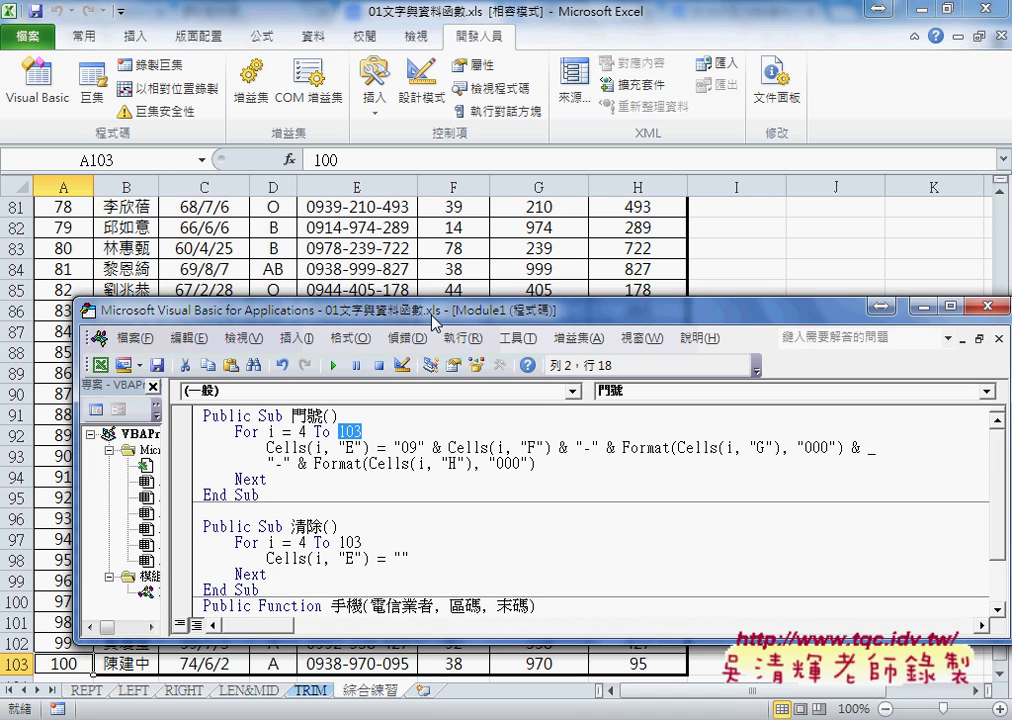
pyautogui.click(74, 553)
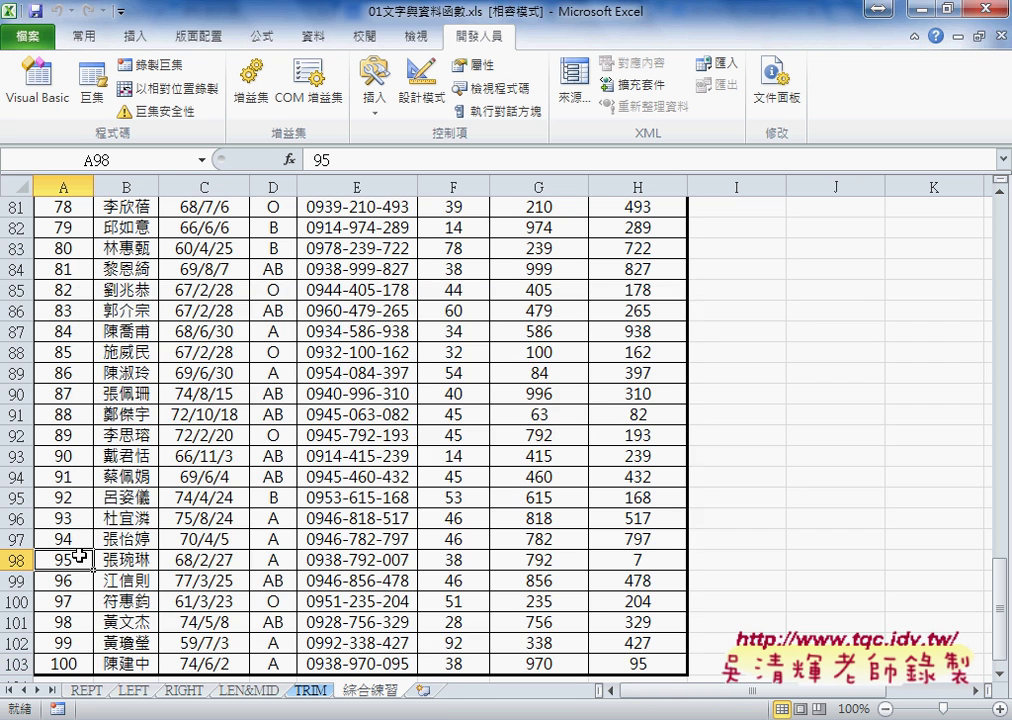
pyautogui.hotkey('ctrl', 'Up')
pyautogui.scroll(1, 79, 556)
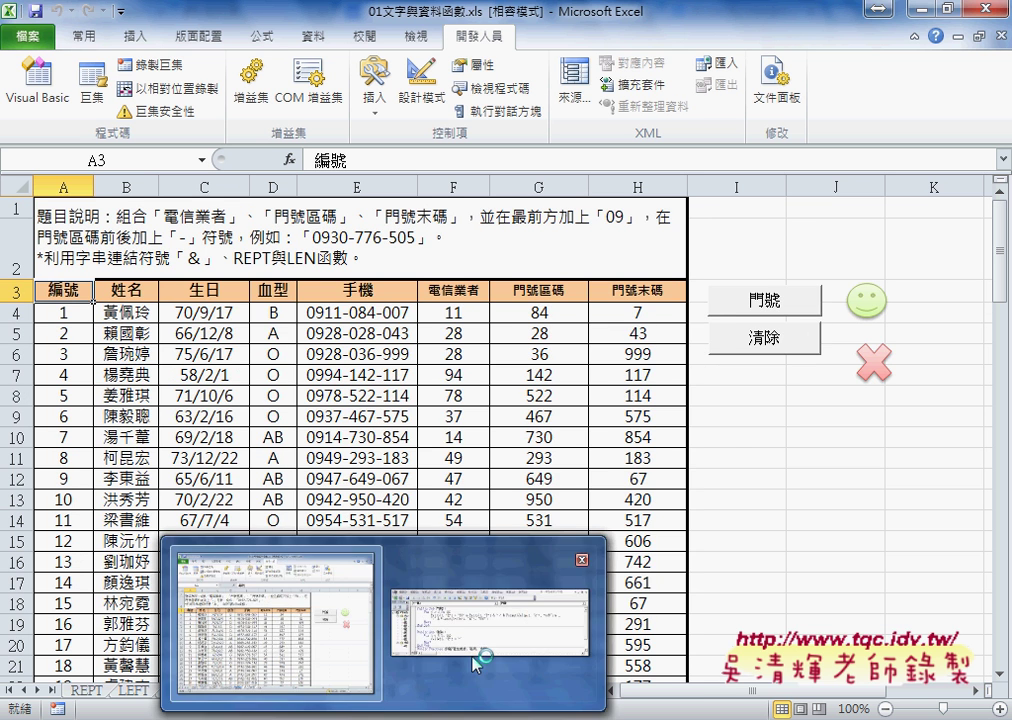
pyautogui.click(479, 660)
pyautogui.moveTo(439, 318); pyautogui.dragTo(501, 314)
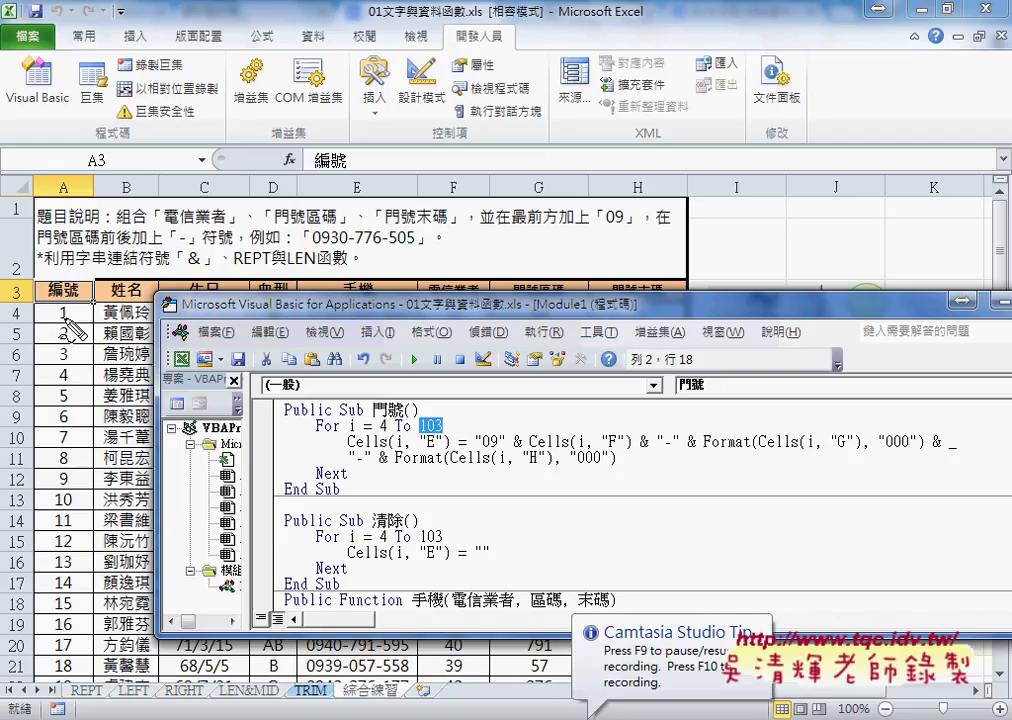
pyautogui.moveTo(90, 345); pyautogui.dragTo(48, 349)
pyautogui.moveTo(90, 300)
pyautogui.mouseDown()
pyautogui.moveTo(68, 382)
pyautogui.moveTo(80, 373)
pyautogui.mouseUp()
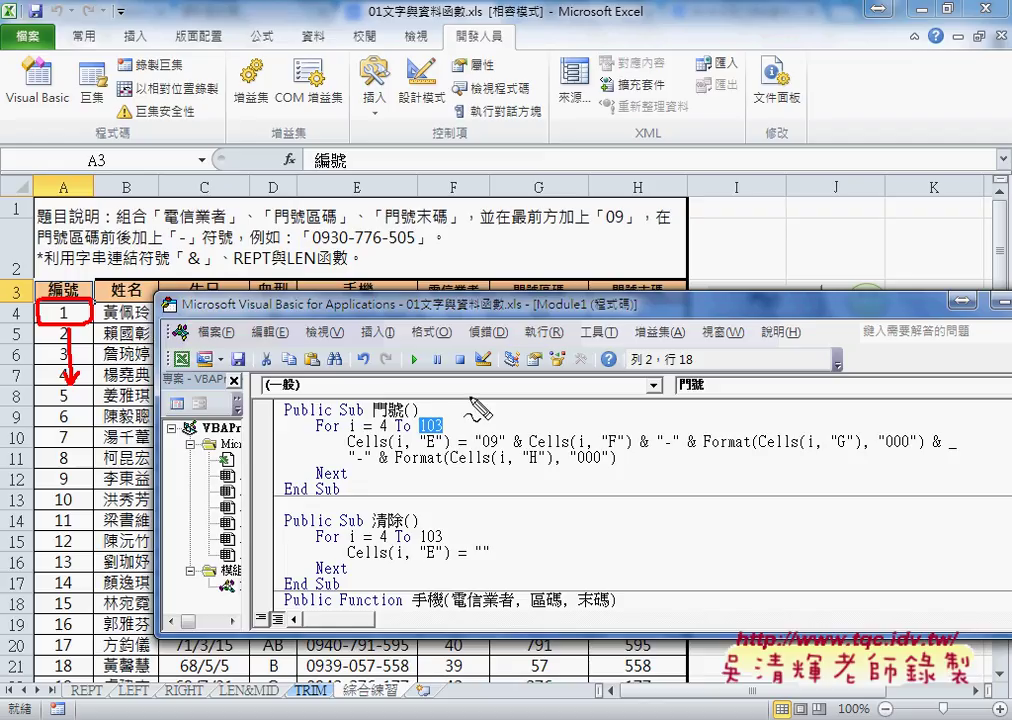
pyautogui.press('Escape')
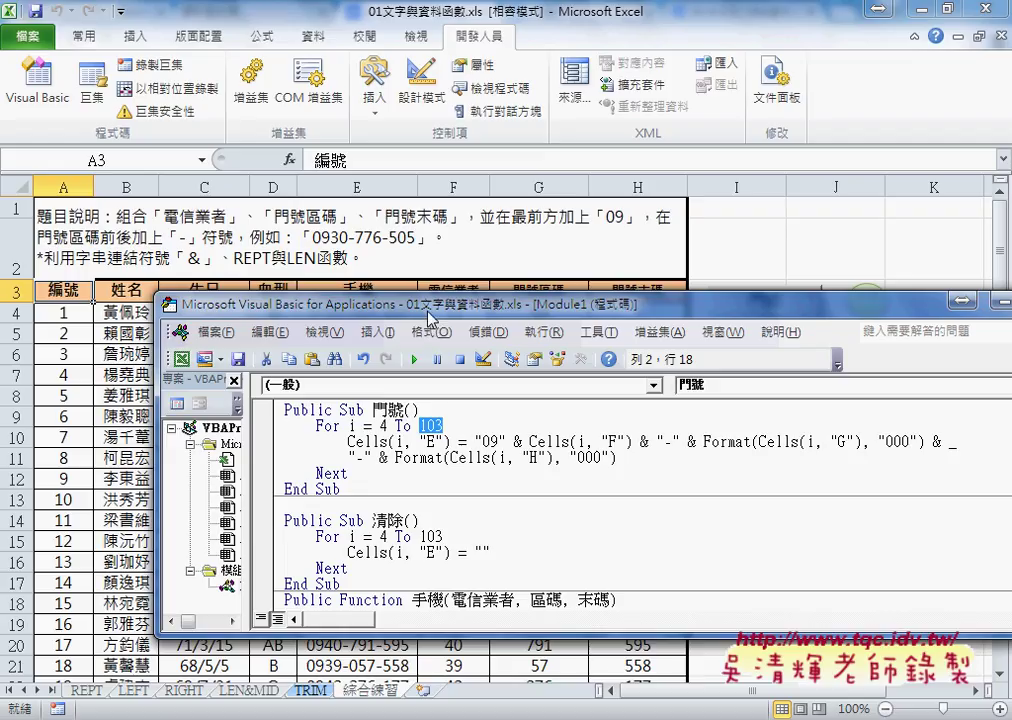
pyautogui.moveTo(430, 305); pyautogui.dragTo(395, 291)
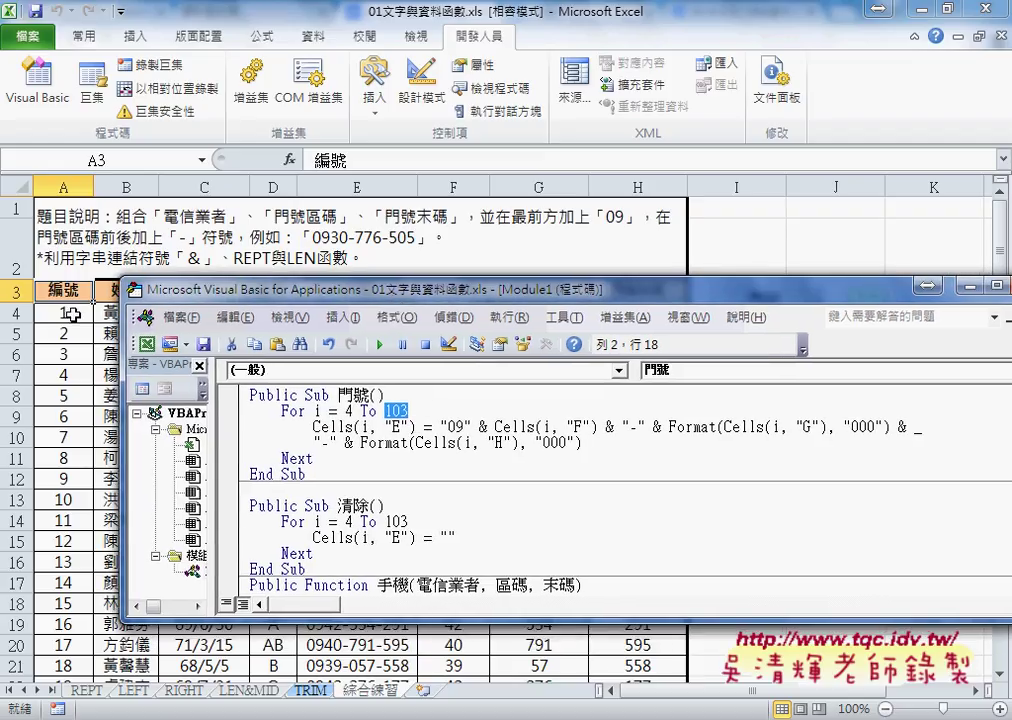
pyautogui.moveTo(411, 411); pyautogui.dragTo(385, 411)
# - Delete 103 from "For i = 4 To", leave Chinese input mode, and start typing range(
pyautogui.press('Delete')
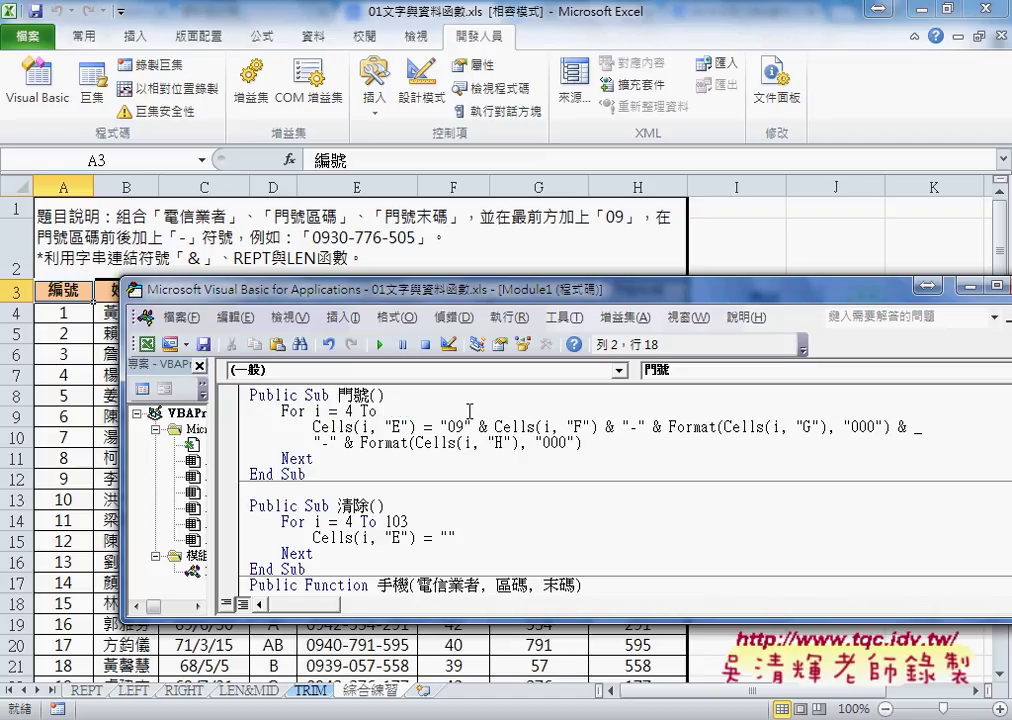
pyautogui.write('1')
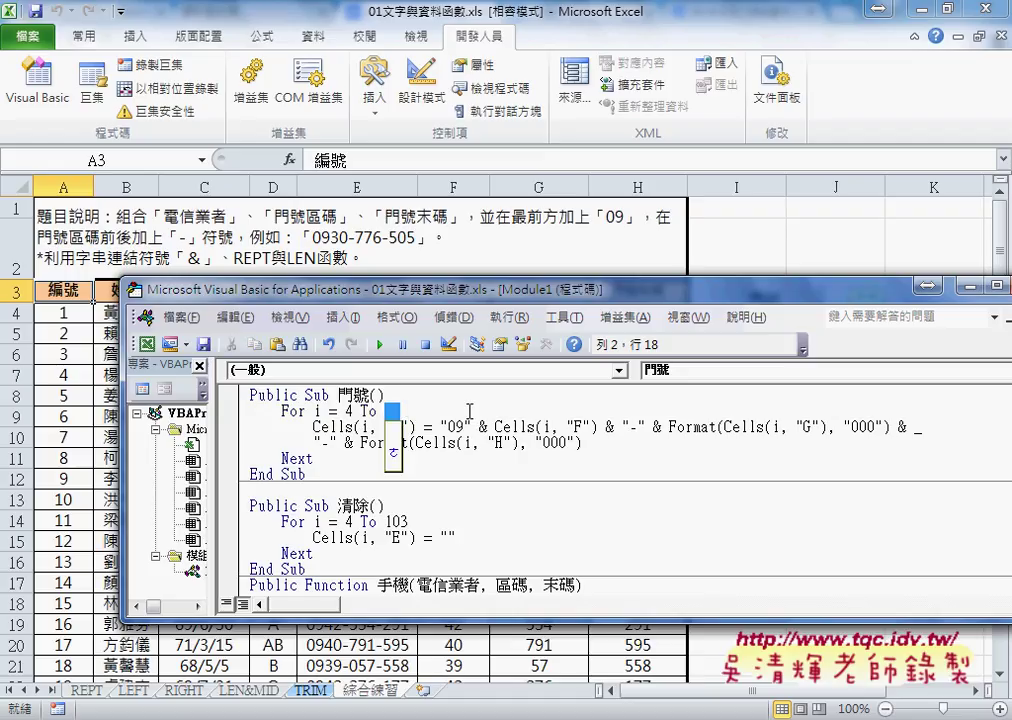
pyautogui.press('Escape')
pyautogui.write('ra')
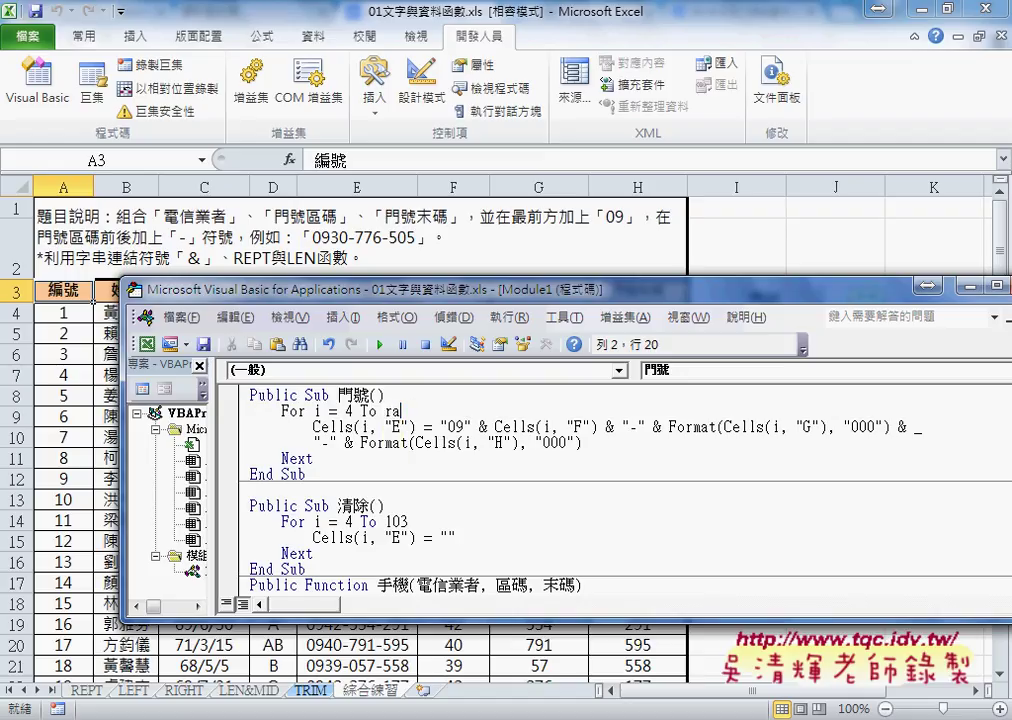
pyautogui.write('nge')
pyautogui.write('(')
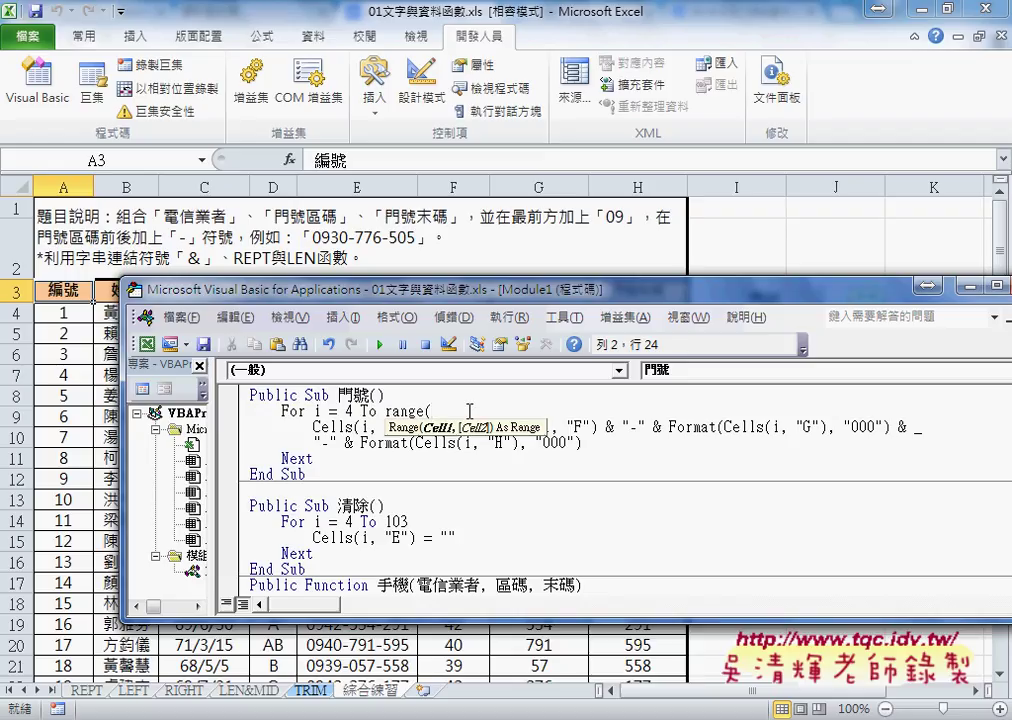